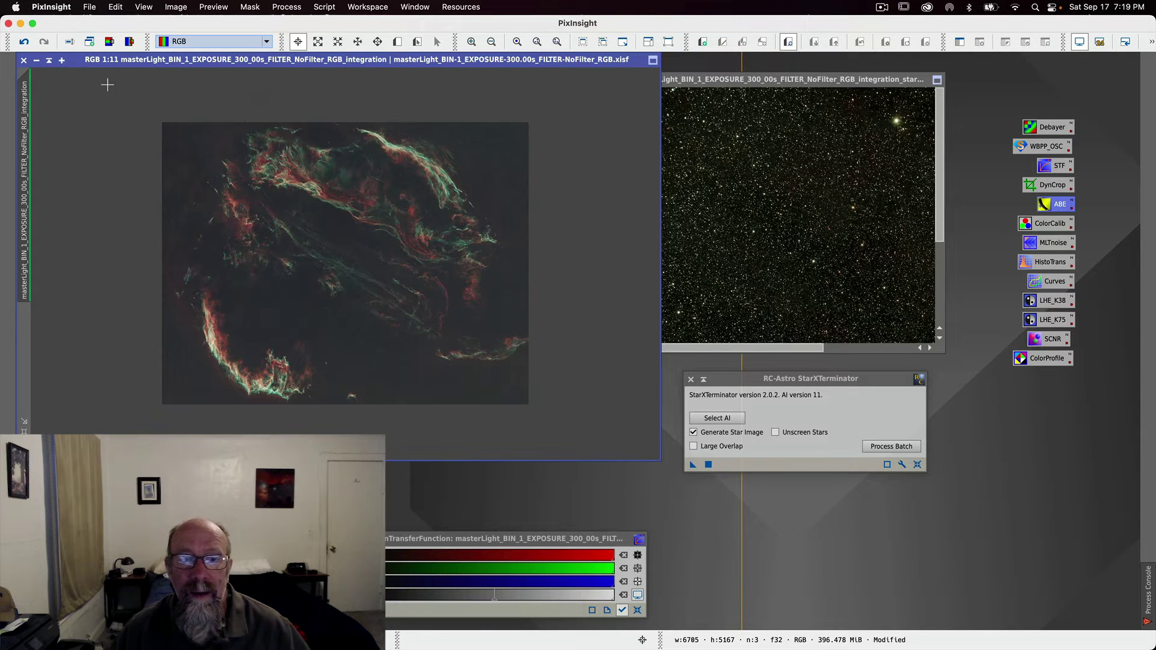
# Step: Minimize the PixInsight window to reveal the desktop
pyautogui.click(21, 23)
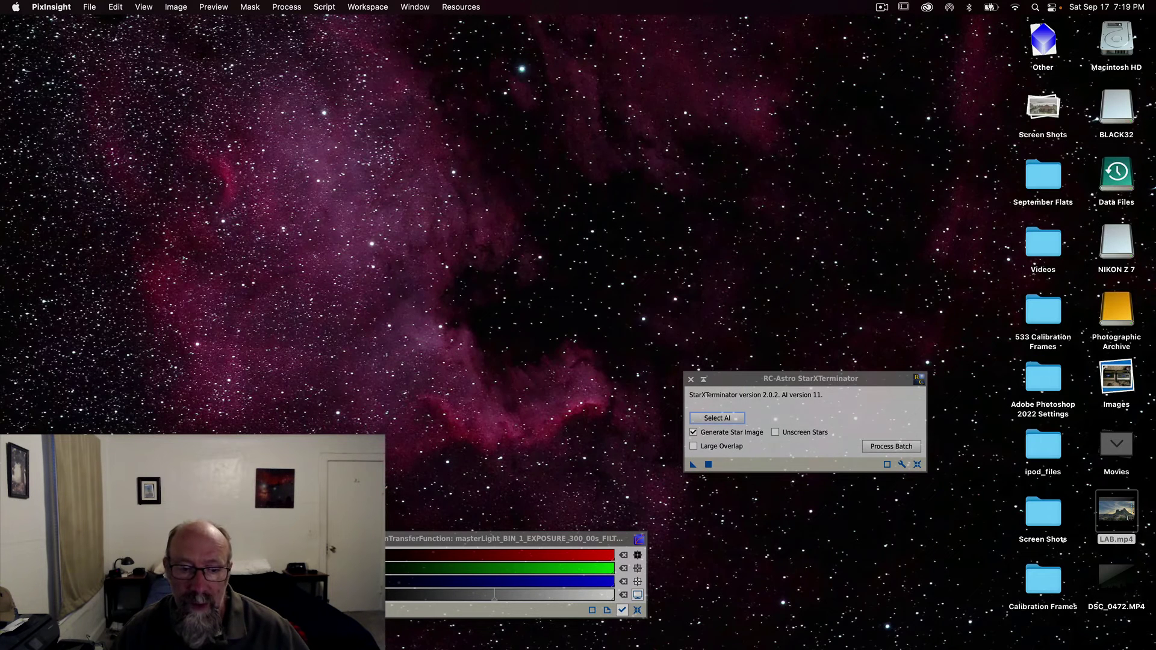
# Step: Close the StarXTerminator window and bring Photoshop to the front
pyautogui.click(691, 380)
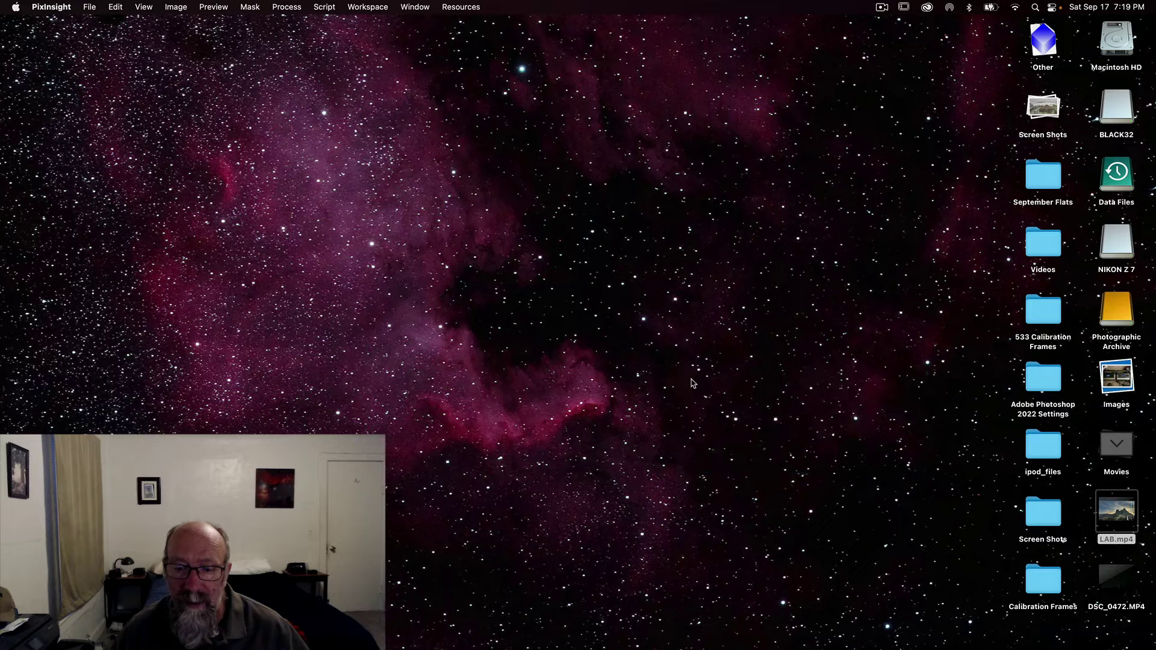
pyautogui.moveTo(671, 639)
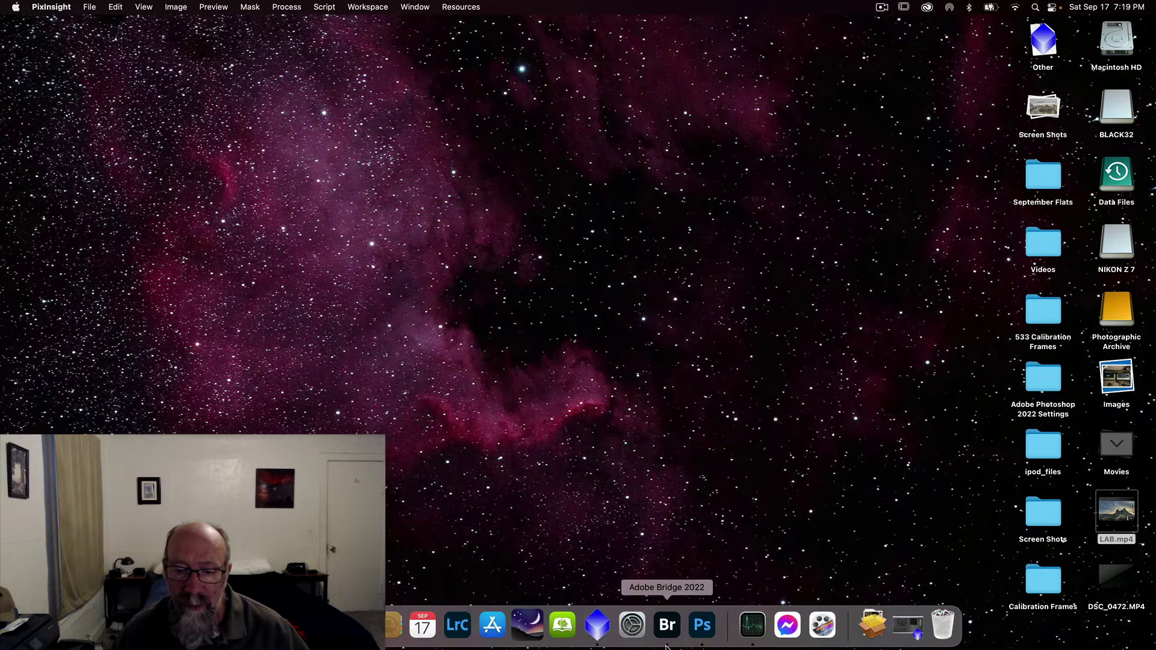
pyautogui.click(702, 626)
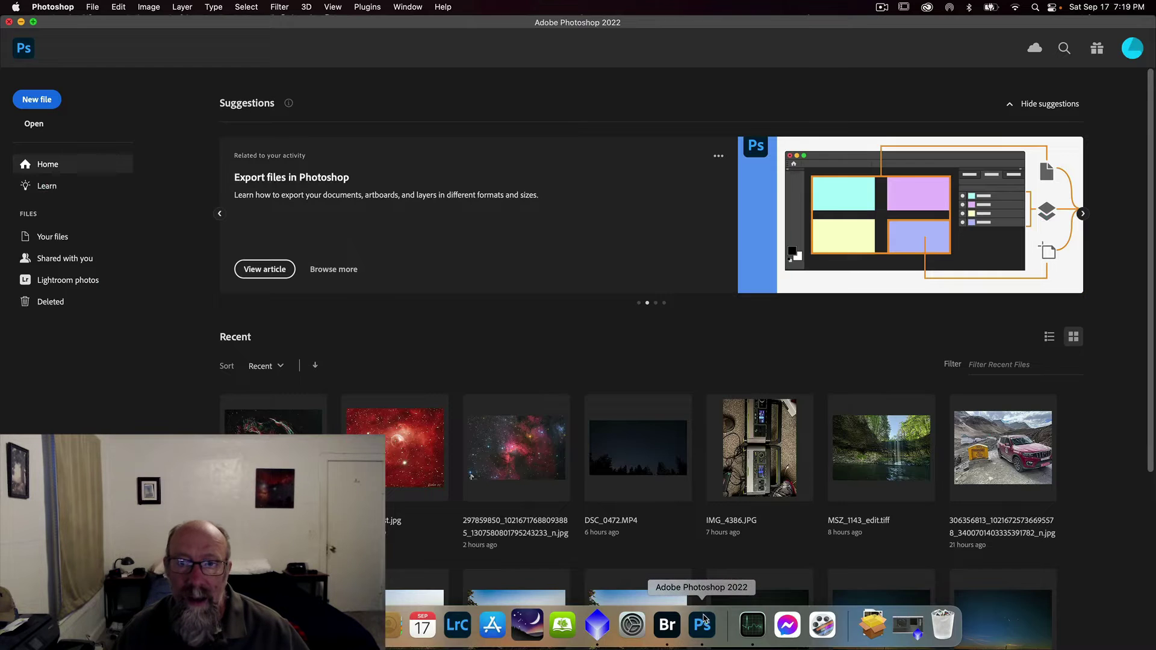
# Step: Open Starless.tif and Veil.tif together from Pictures > FOV Test
pyautogui.click(36, 127)
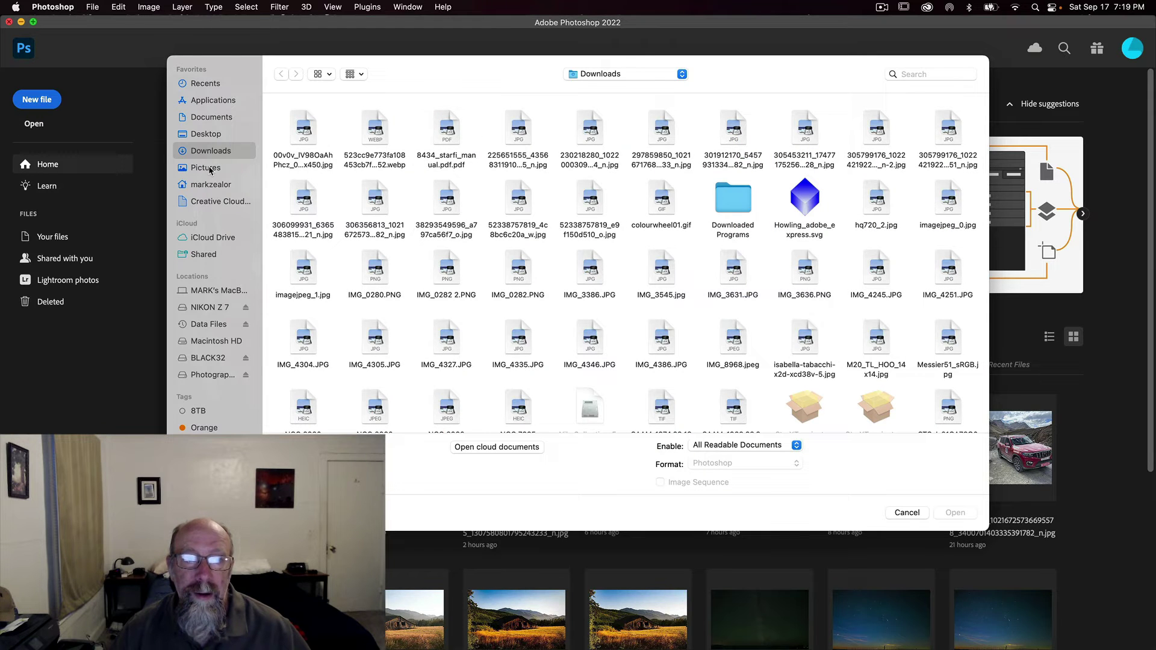
pyautogui.click(214, 136)
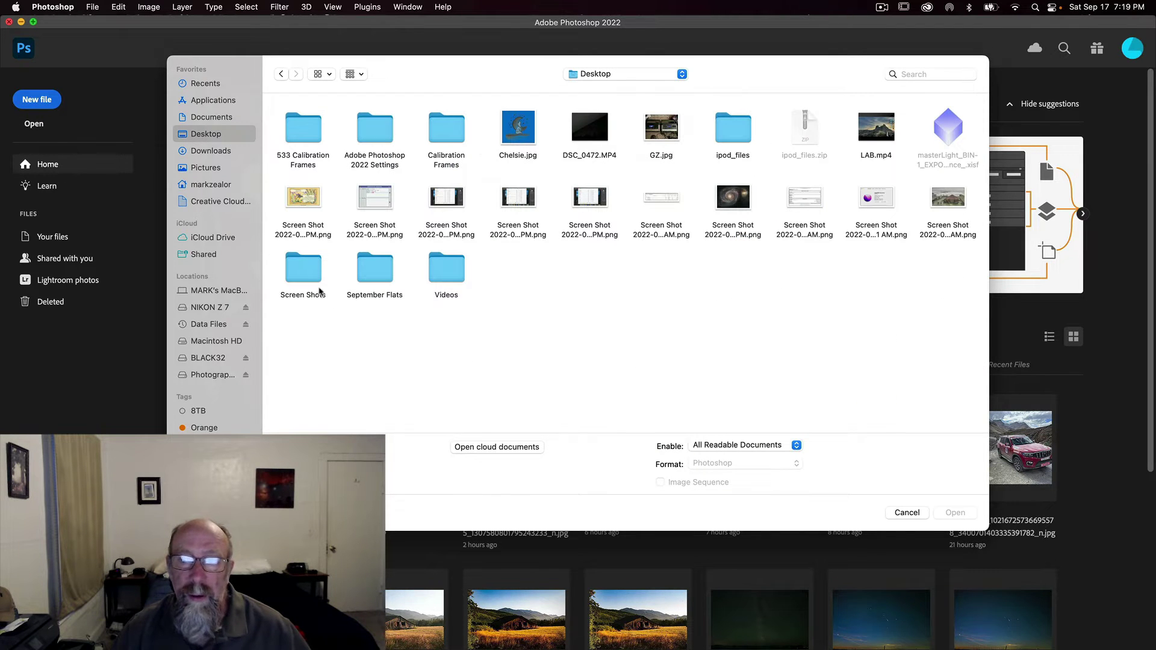
pyautogui.click(208, 168)
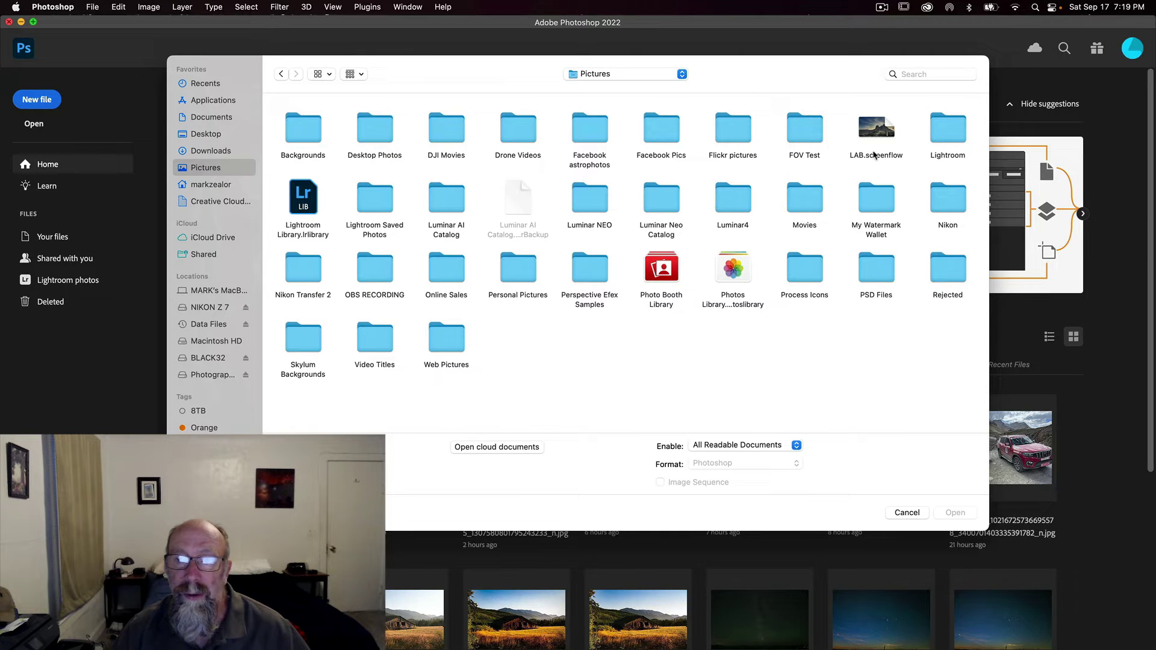
pyautogui.doubleClick(820, 142)
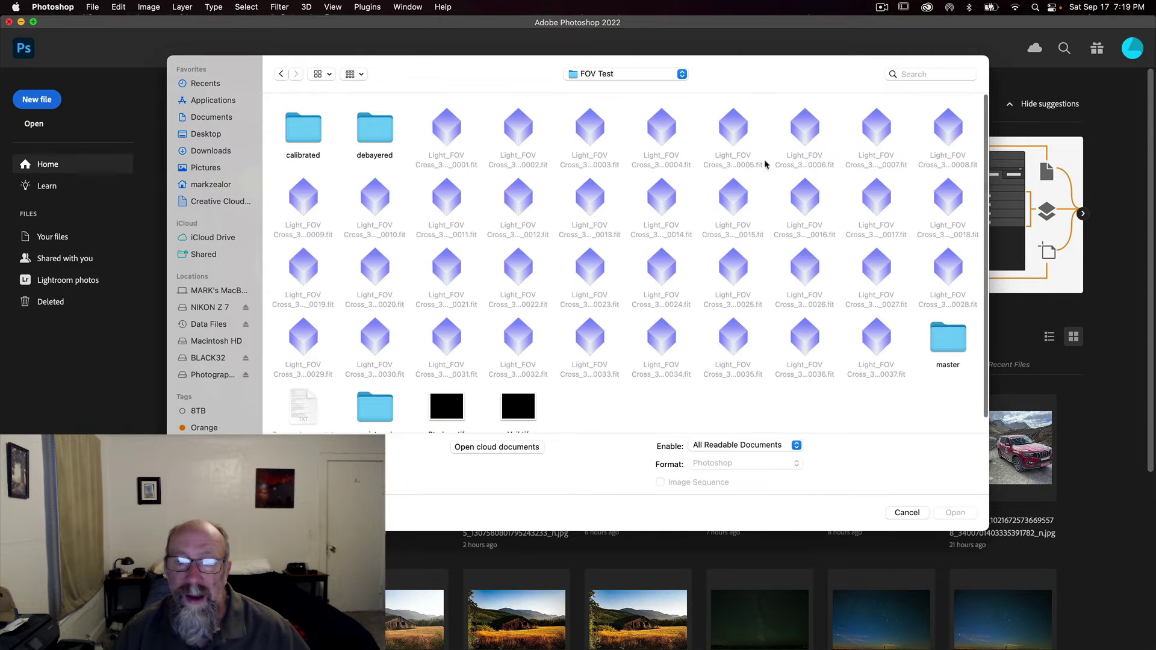
pyautogui.scroll(-2, 685, 369)
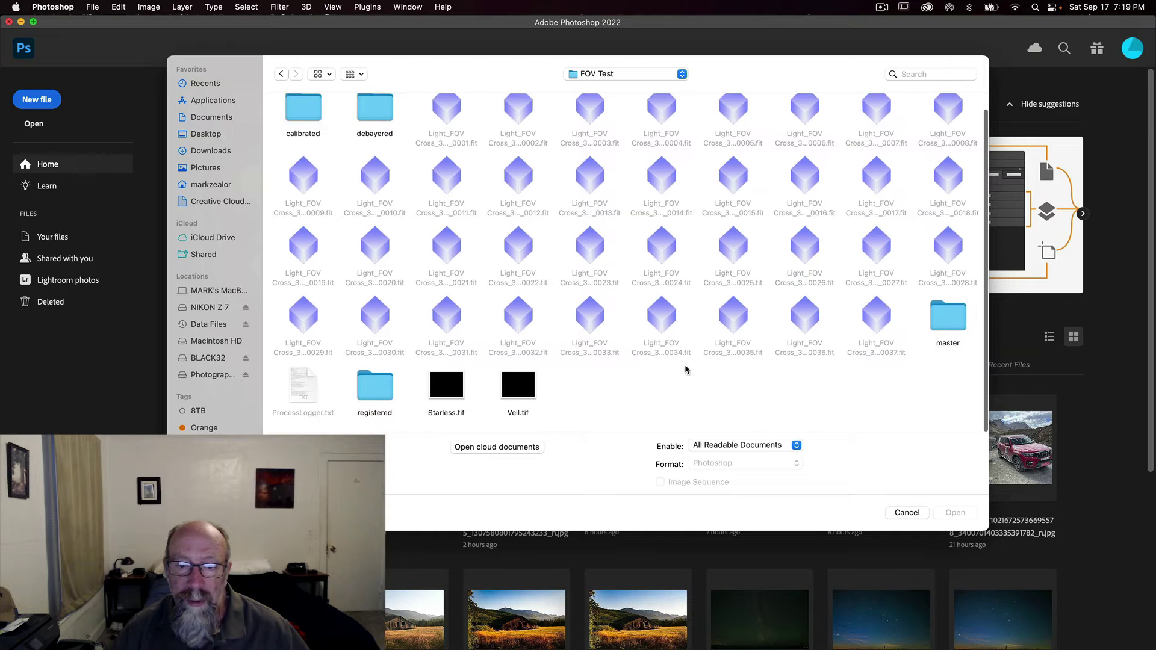
pyautogui.click(445, 390)
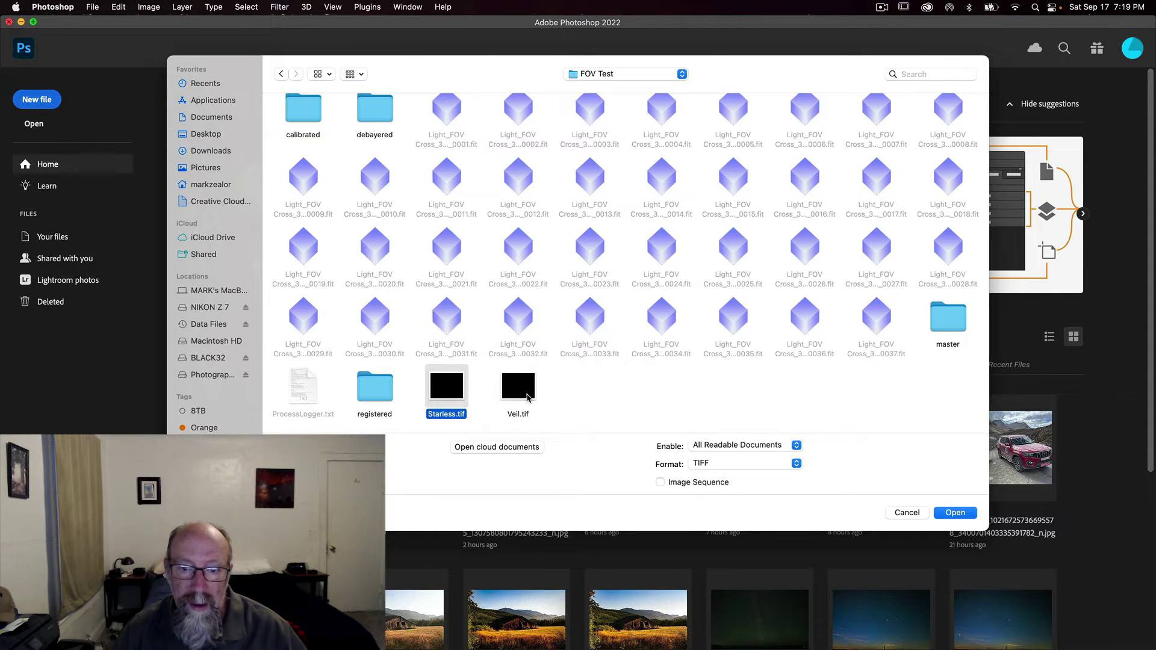
pyautogui.keyDown('shift'); pyautogui.click(518, 388); pyautogui.keyUp('shift')
pyautogui.click(963, 513)
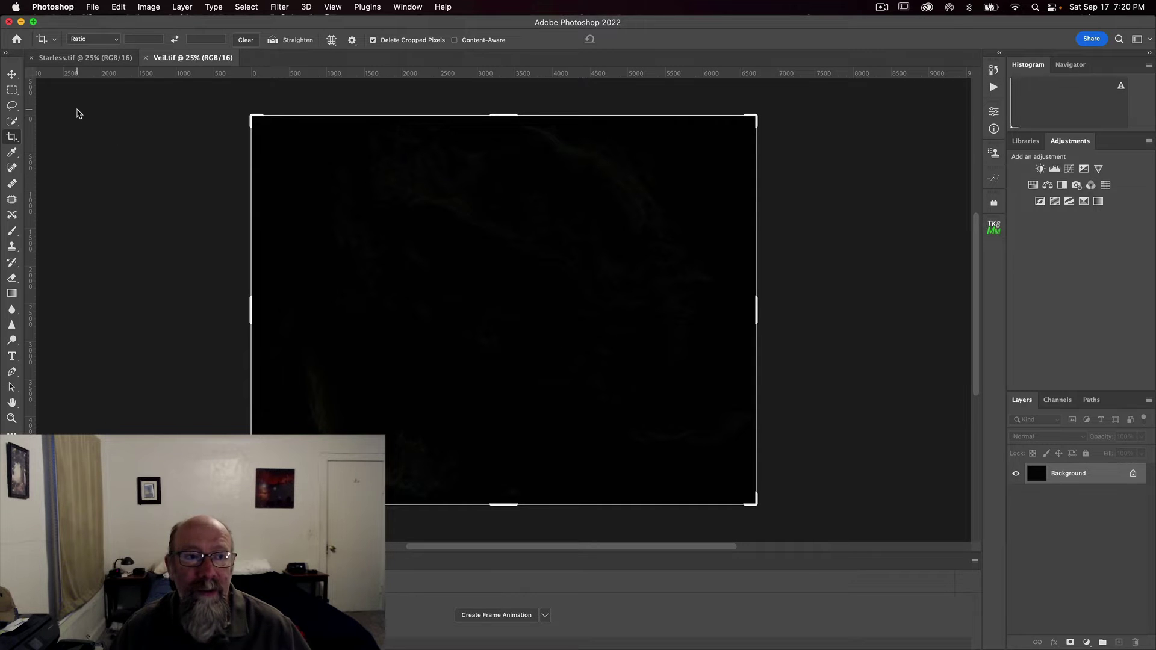
# Step: Apply Levels to Veil.tif with the midtone gamma raised to 3.51
pyautogui.click(12, 75)
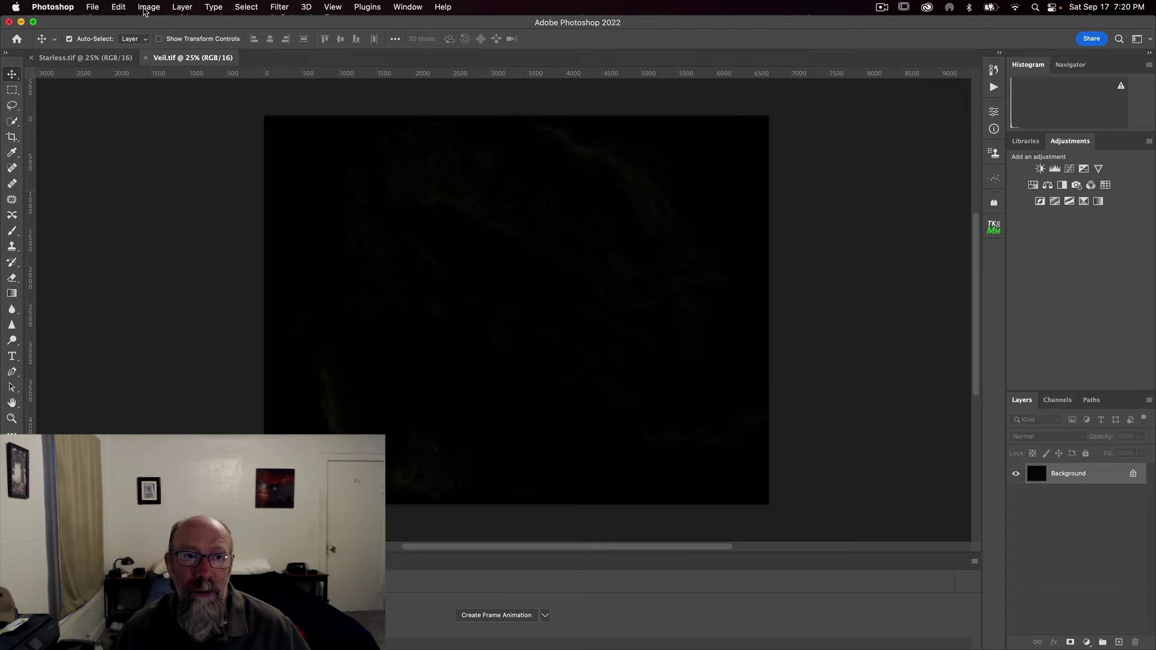
pyautogui.click(149, 7)
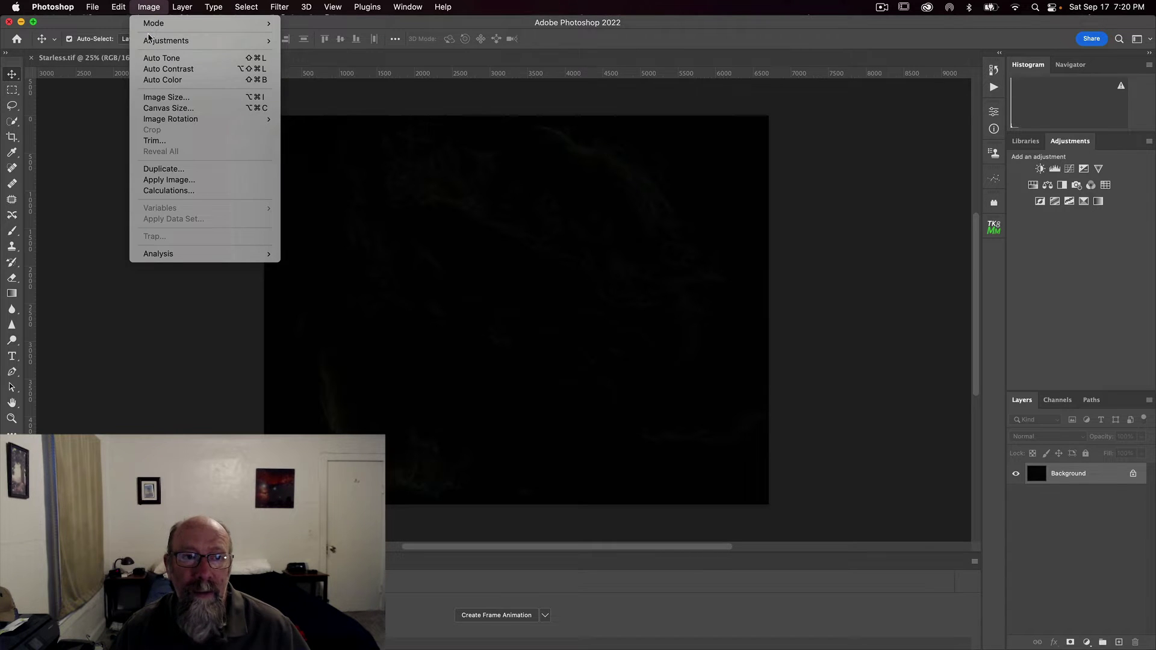
pyautogui.moveTo(150, 40)
pyautogui.click(305, 51)
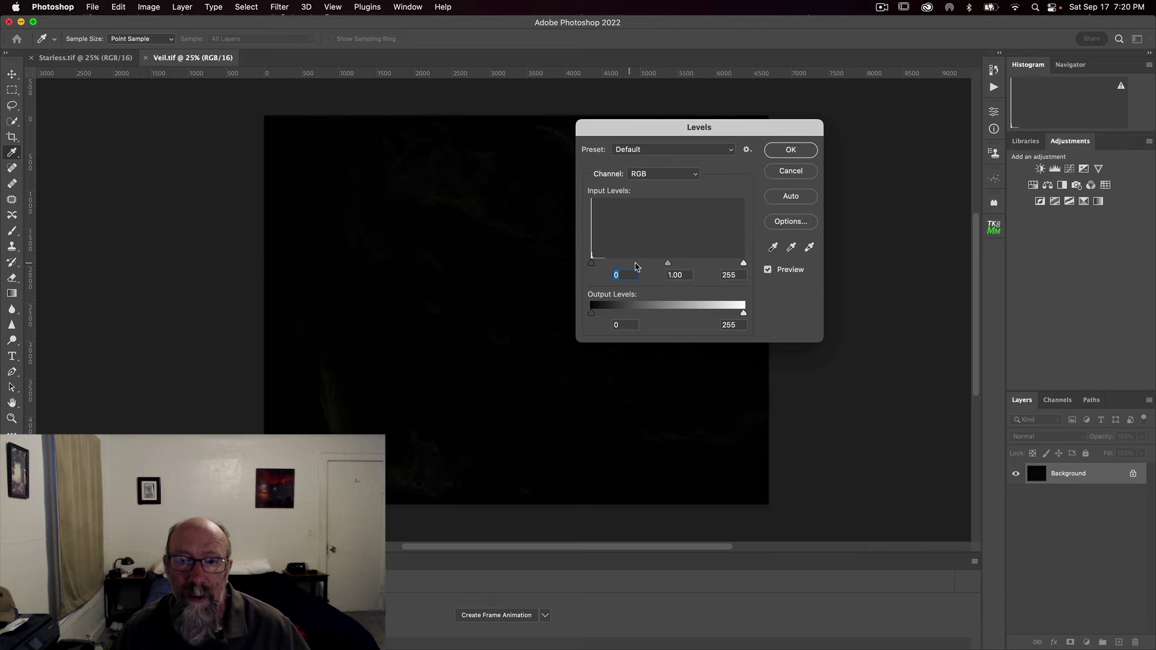
pyautogui.moveTo(667, 265); pyautogui.dragTo(605, 265)
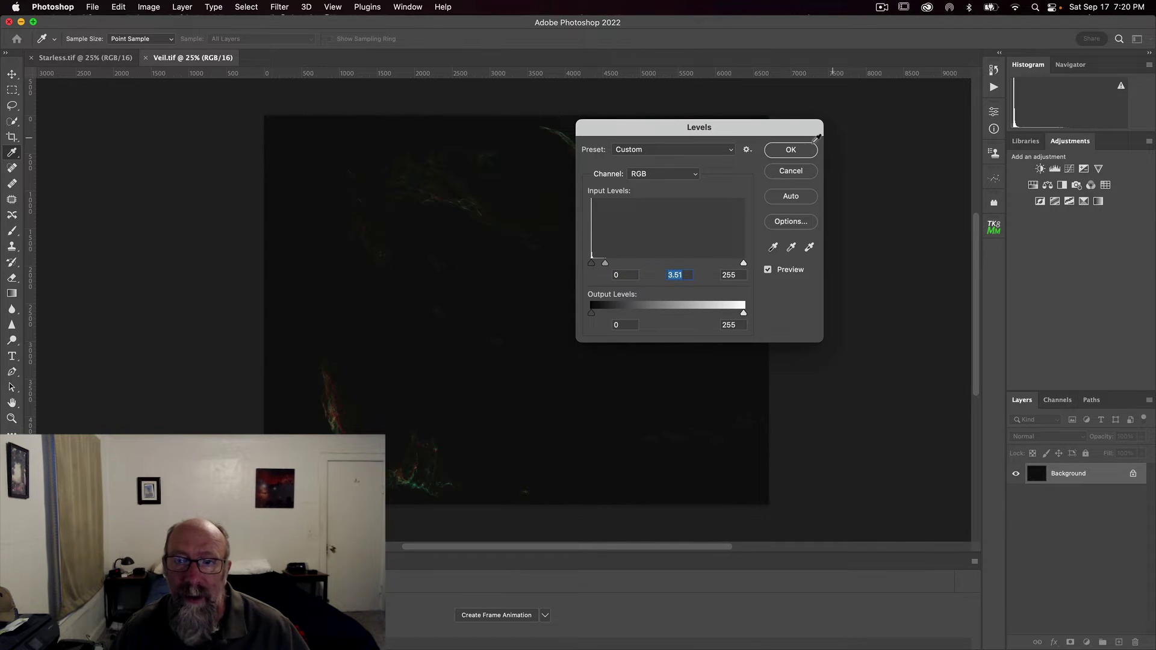
pyautogui.click(791, 150)
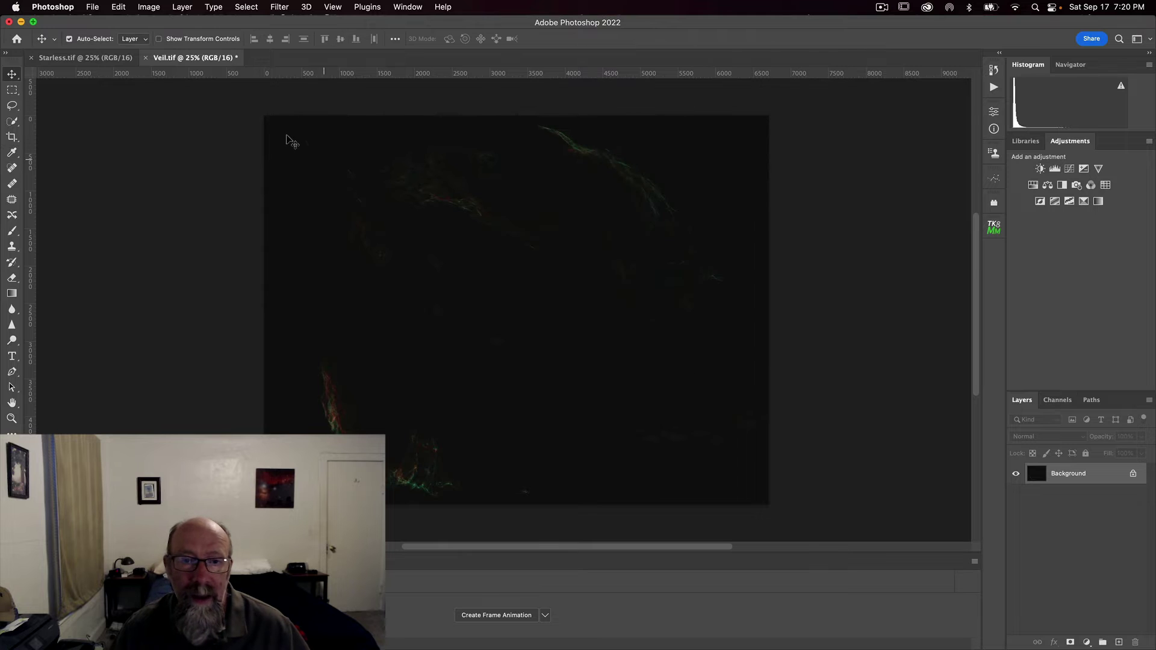
# Step: Apply a second Levels pass with the midtone gamma at 2.48
pyautogui.click(140, 8)
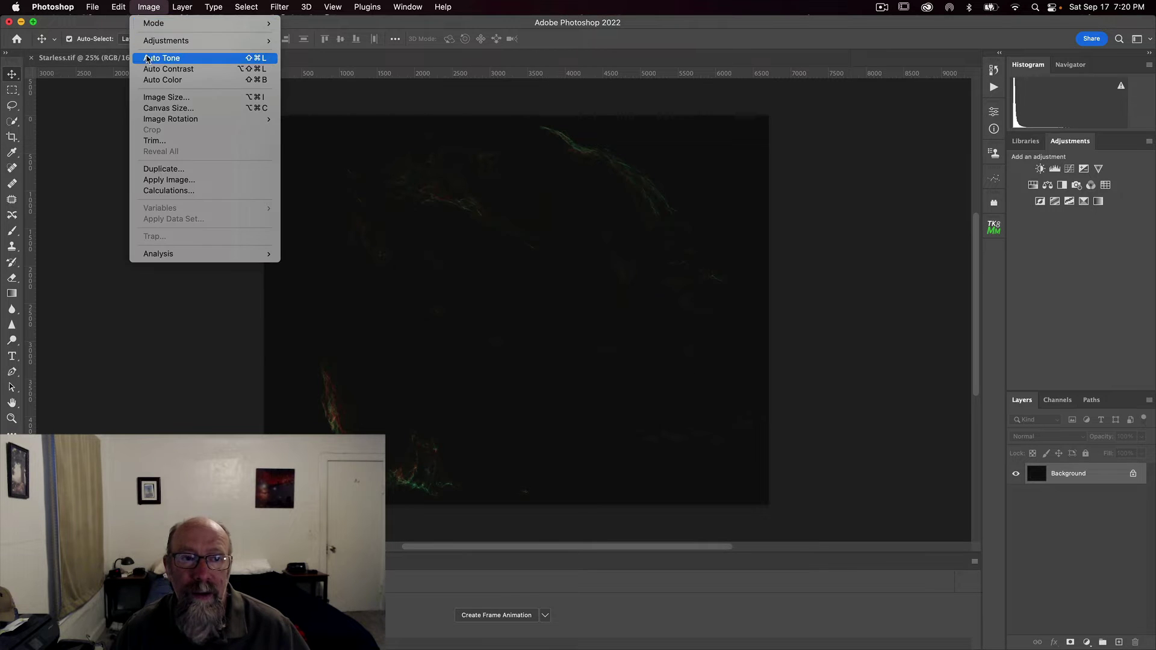
pyautogui.moveTo(222, 46)
pyautogui.click(306, 52)
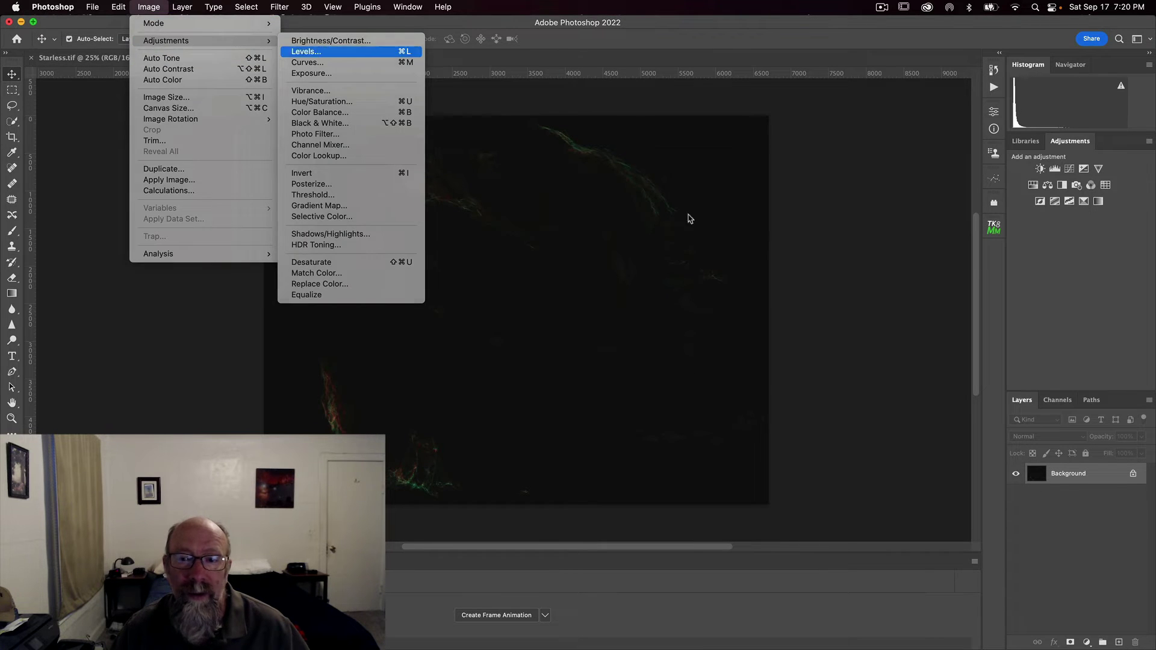
pyautogui.moveTo(667, 265); pyautogui.dragTo(621, 265)
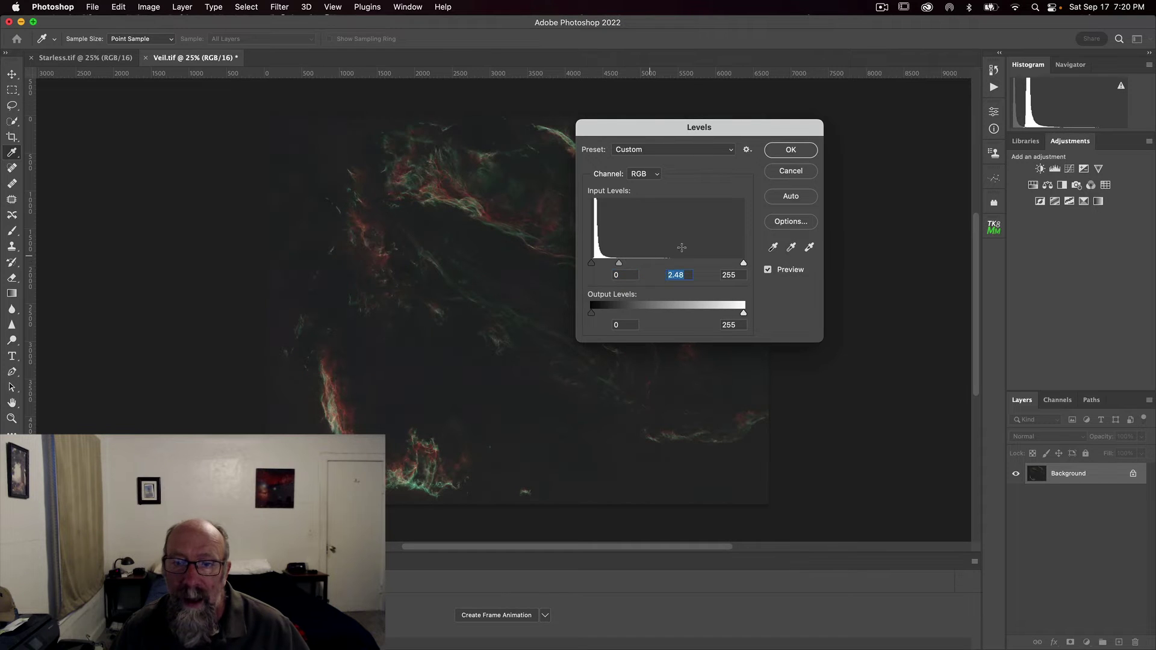
pyautogui.click(780, 151)
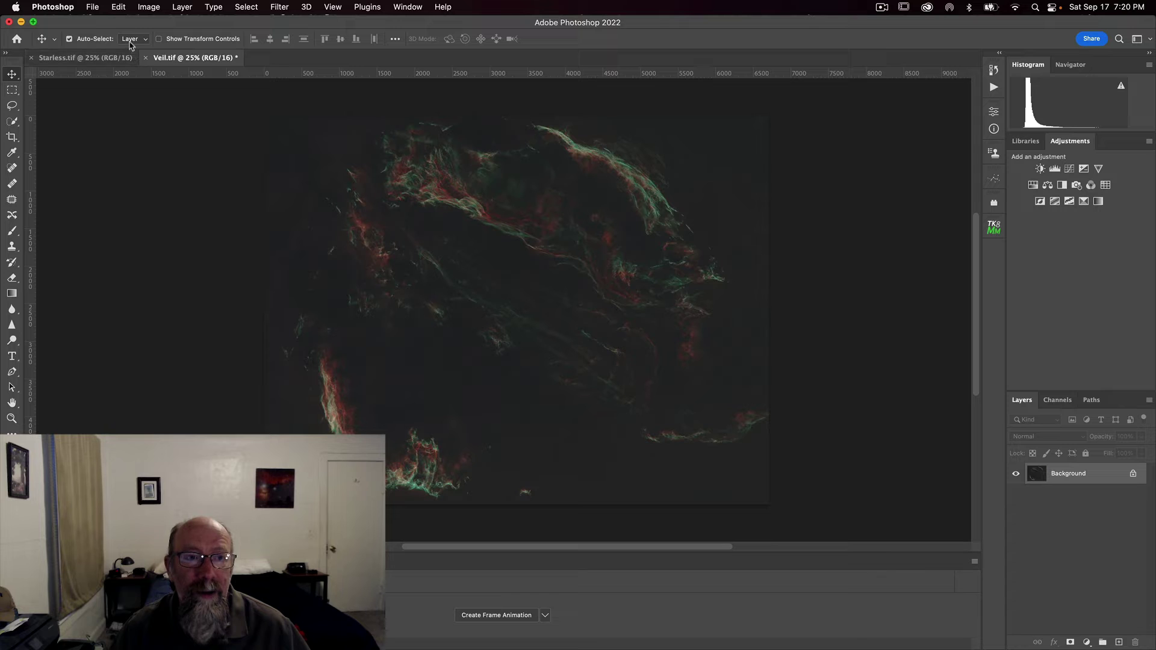
# Step: Apply a third Levels pass with black point 28 and midtones about 1.42
pyautogui.click(150, 7)
pyautogui.moveTo(159, 42)
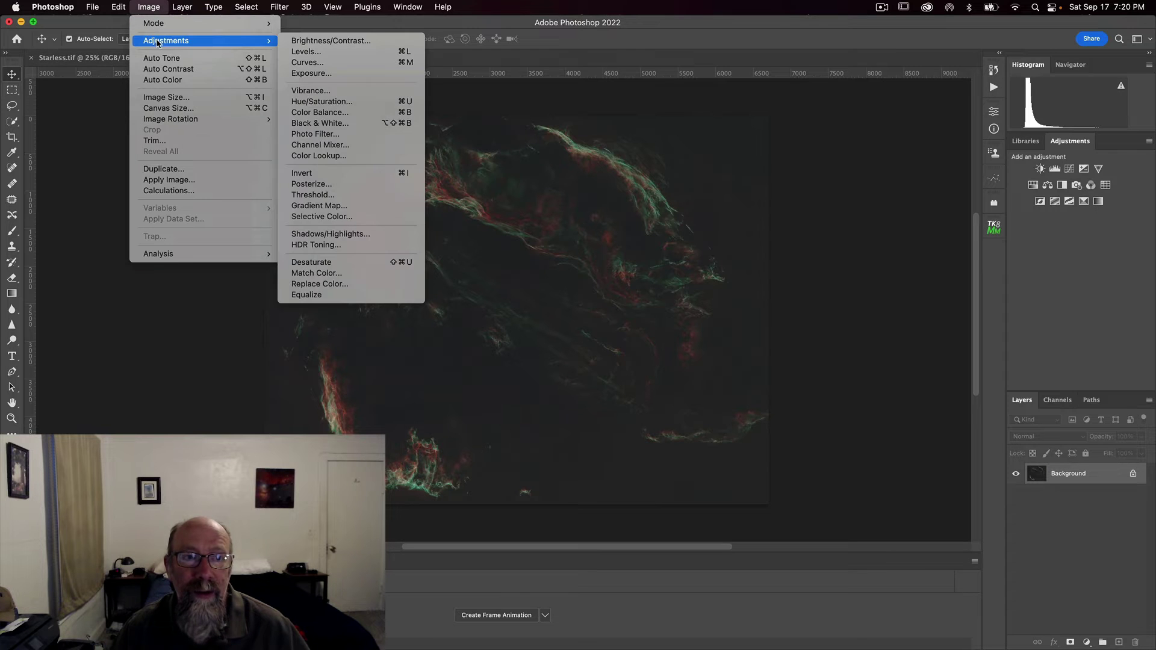
pyautogui.click(304, 52)
pyautogui.moveTo(590, 266); pyautogui.dragTo(605, 266)
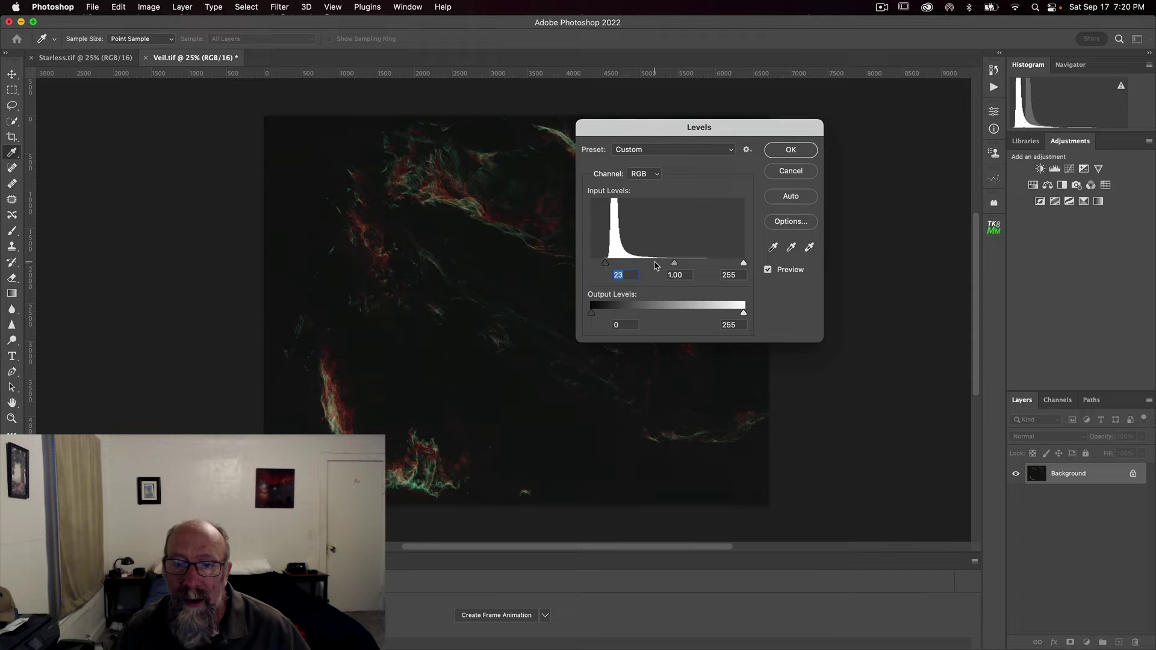
pyautogui.moveTo(675, 265); pyautogui.dragTo(609, 267)
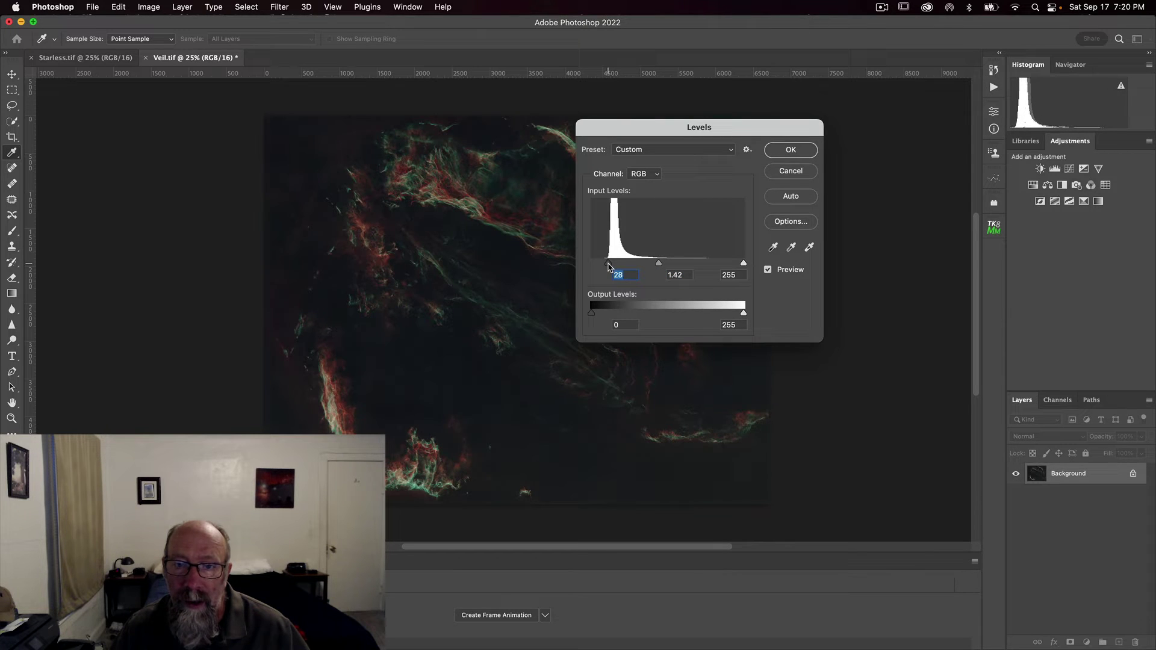
pyautogui.click(779, 152)
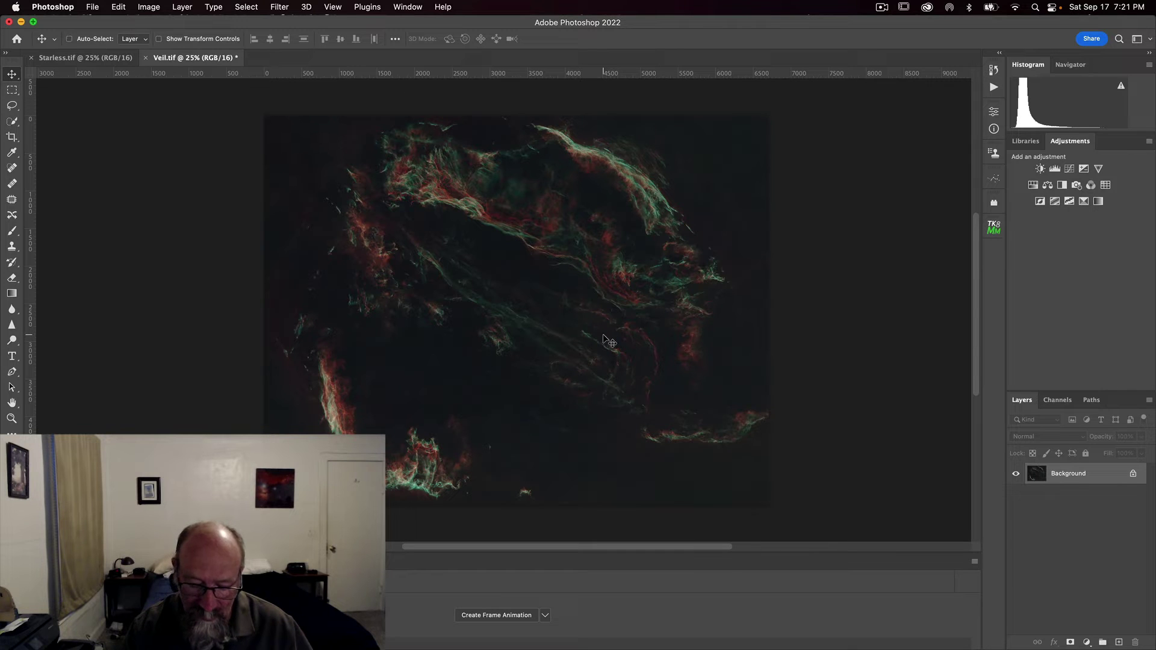
# Step: Duplicate the image to Layer 1 and convert Veil.tif to Lab Color without flattening
pyautogui.press('super+j')
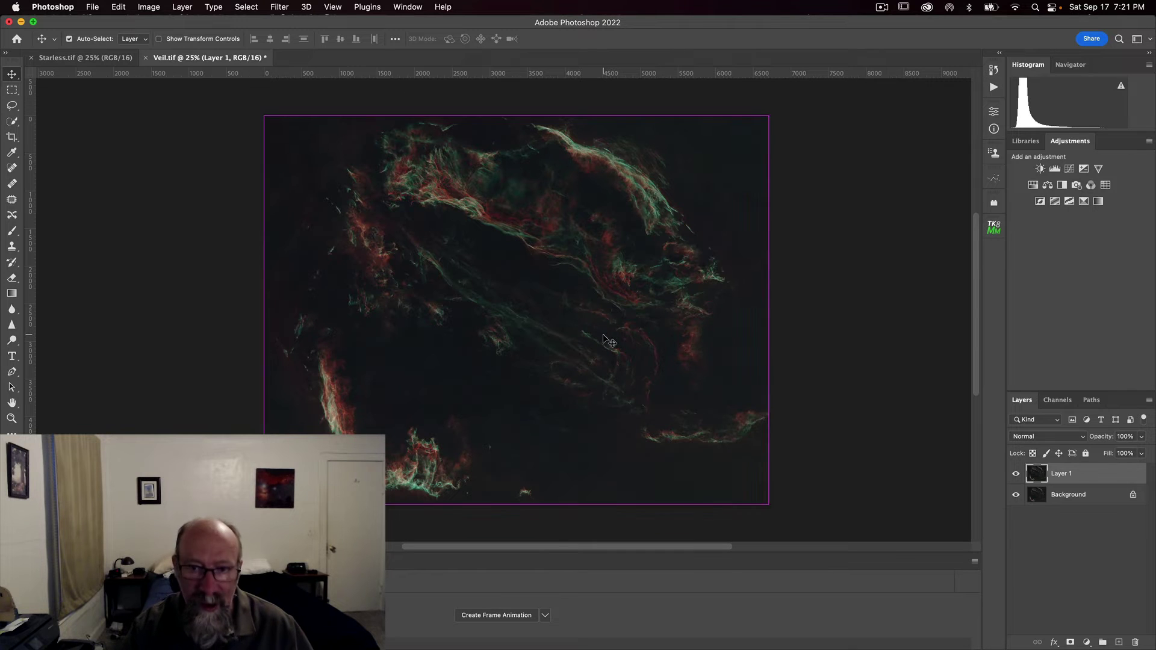
pyautogui.click(154, 7)
pyautogui.moveTo(159, 24)
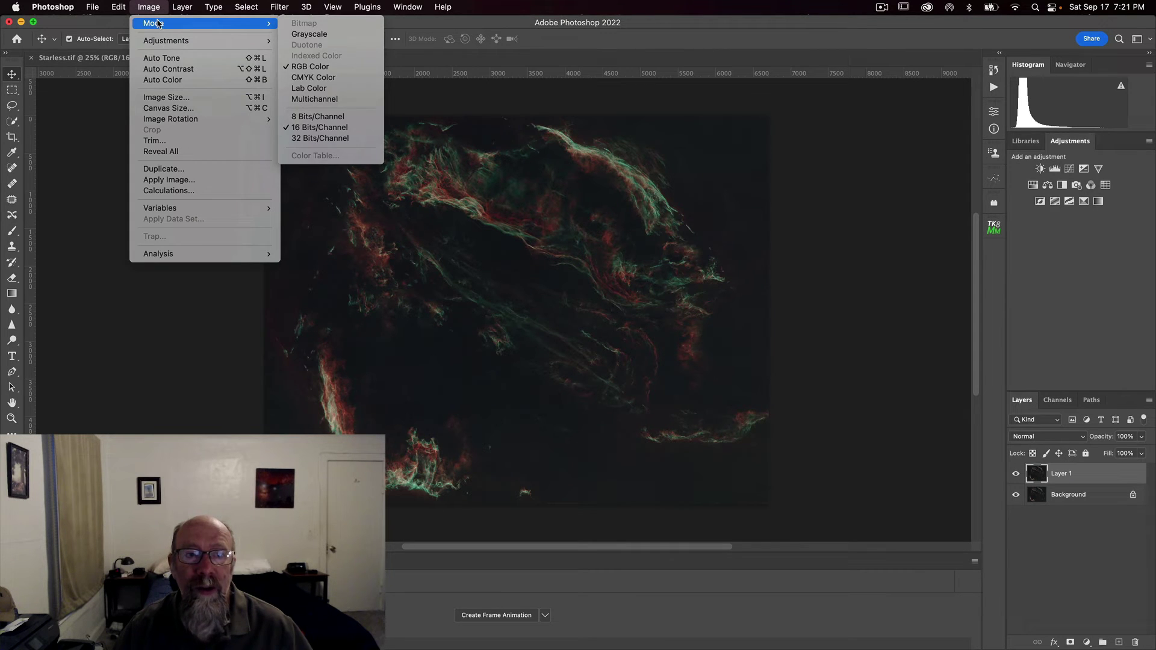
pyautogui.click(328, 90)
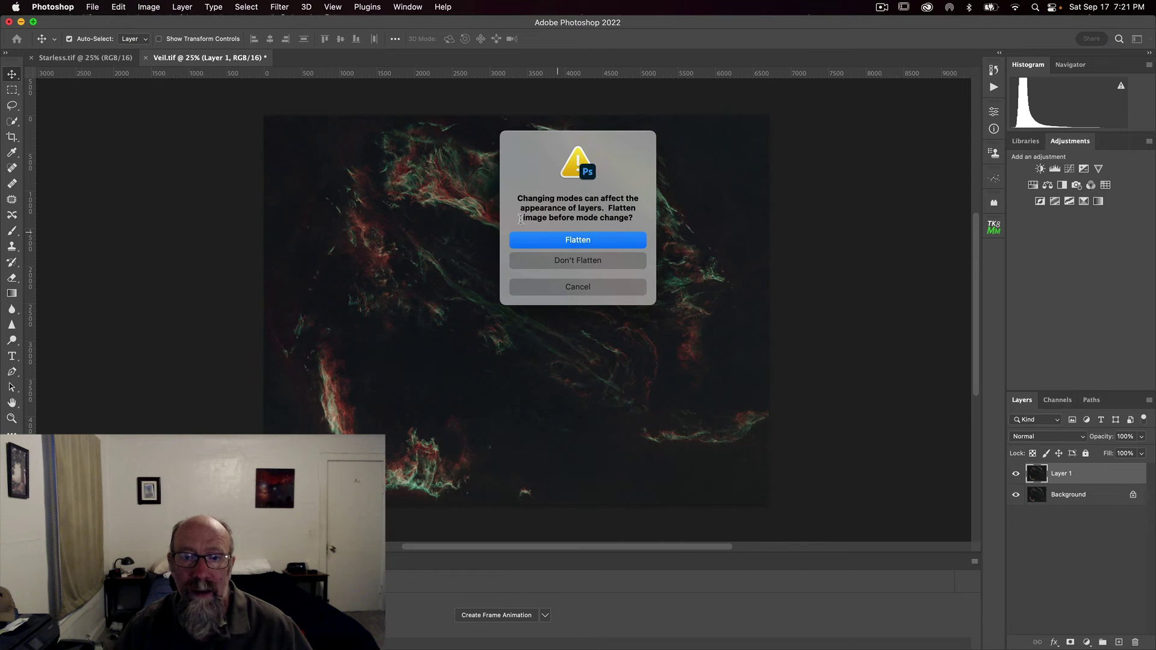
pyautogui.click(588, 262)
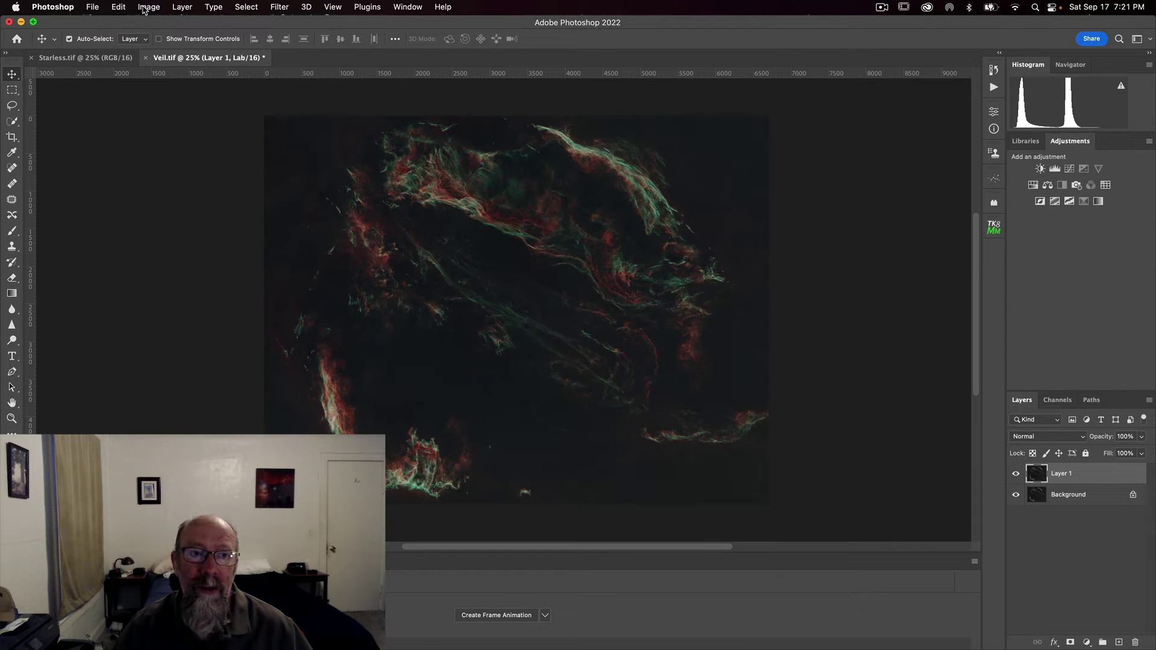
# Step: Open Curves on the a channel and move its black and white points to -65 and 65
pyautogui.click(144, 10)
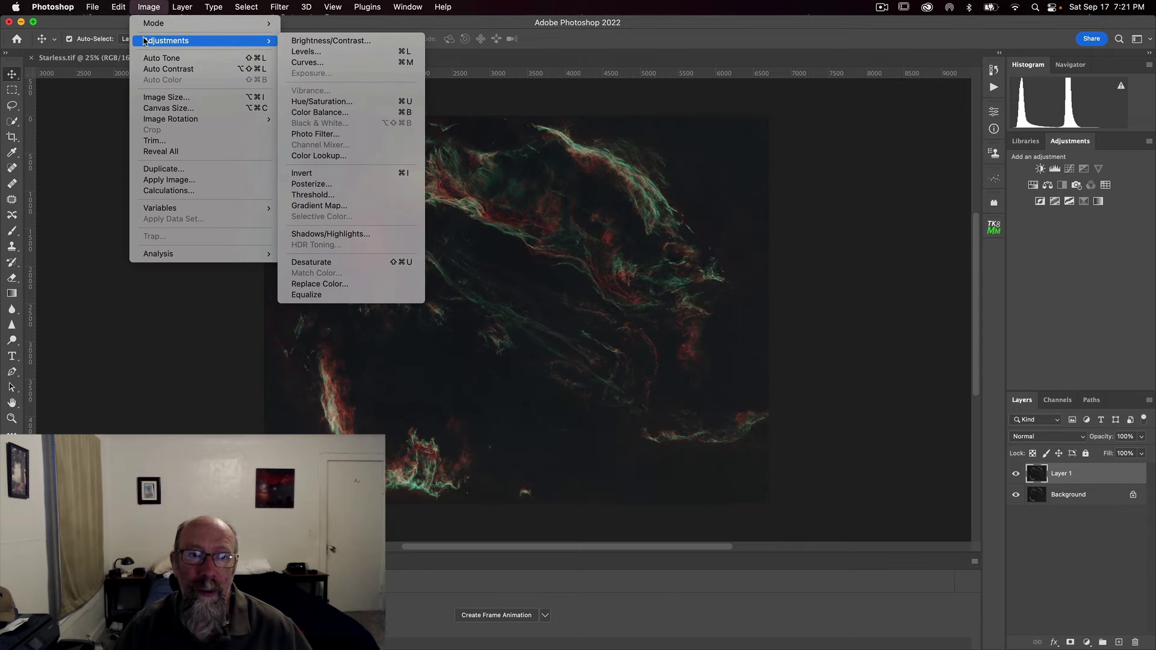
pyautogui.click(324, 66)
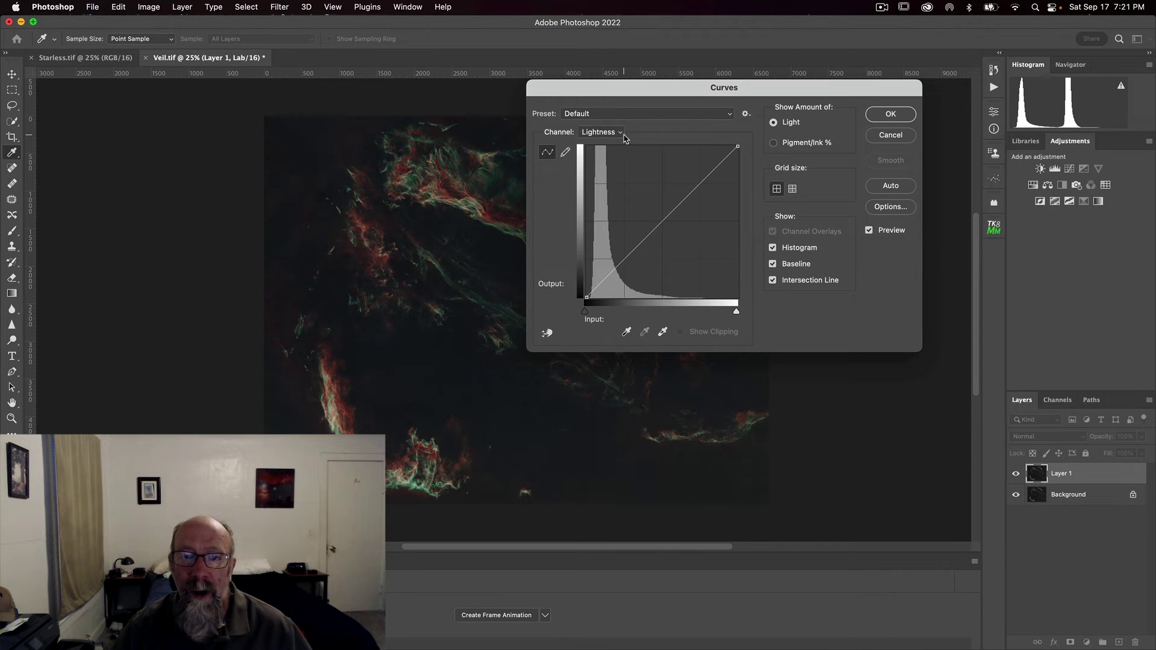
pyautogui.click(624, 137)
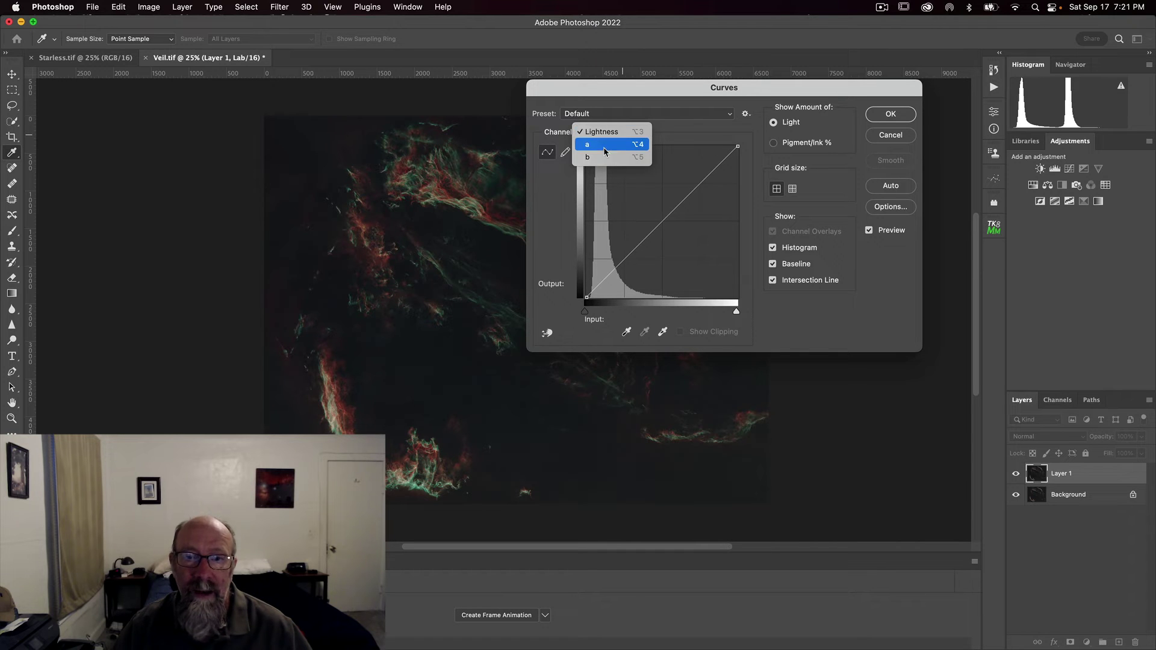
pyautogui.click(604, 150)
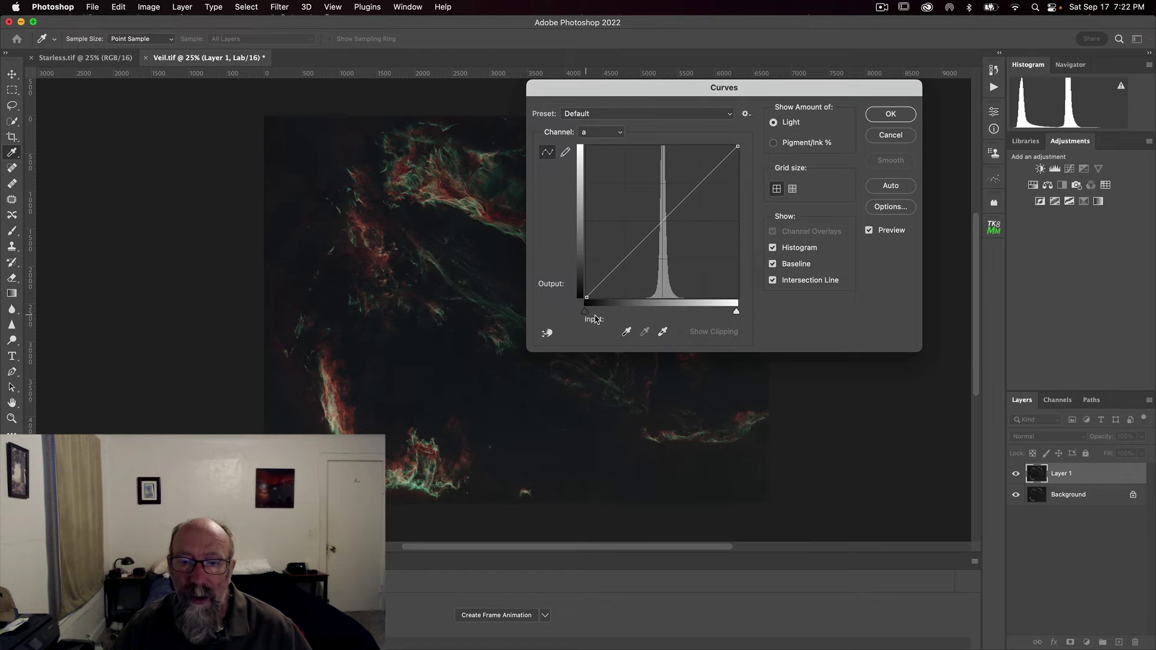
pyautogui.moveTo(586, 313); pyautogui.dragTo(624, 315)
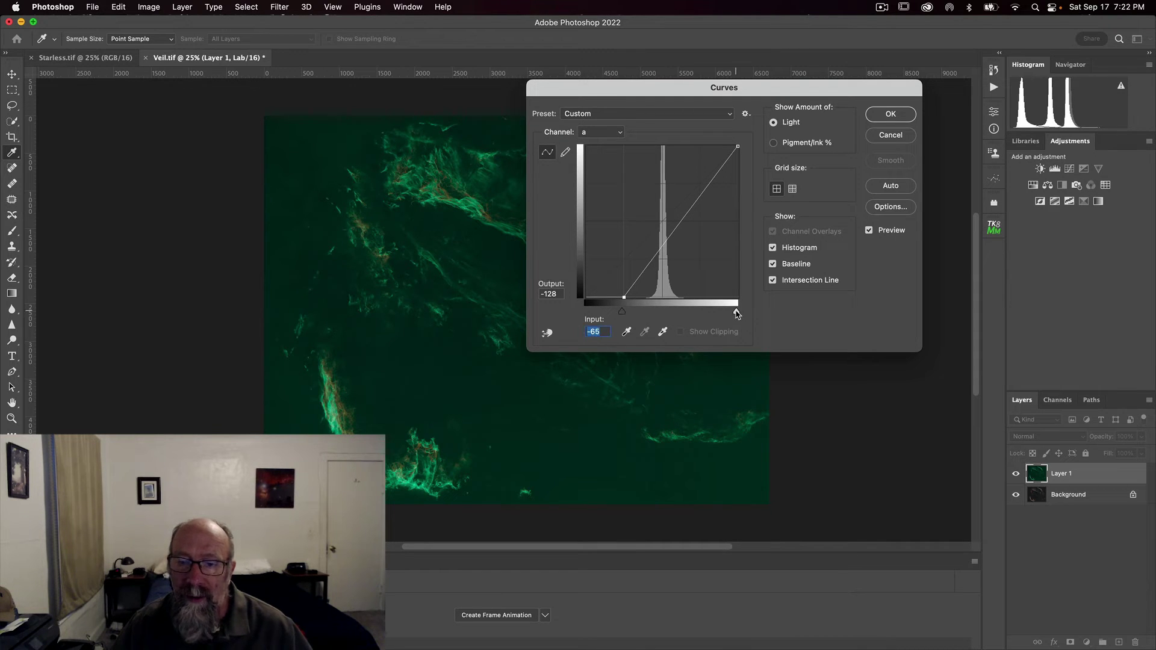
pyautogui.moveTo(737, 314); pyautogui.dragTo(699, 313)
# Step: Set the b-channel curve points to 65 and -65, then apply Curves to Layer 1
pyautogui.click(614, 133)
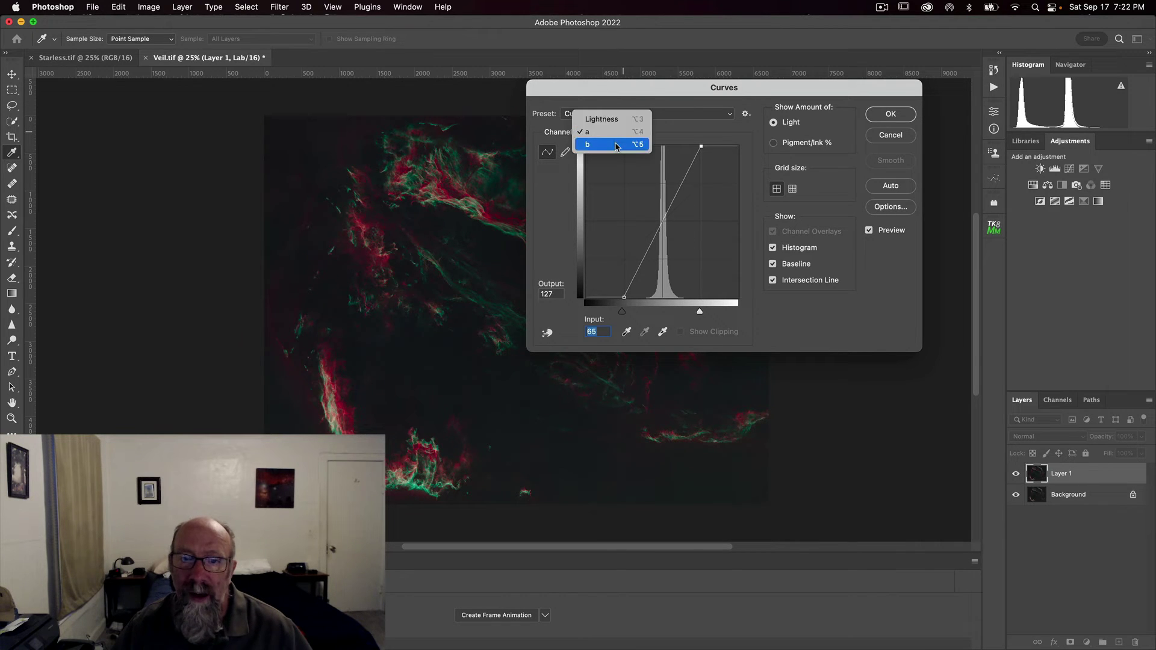
pyautogui.click(617, 144)
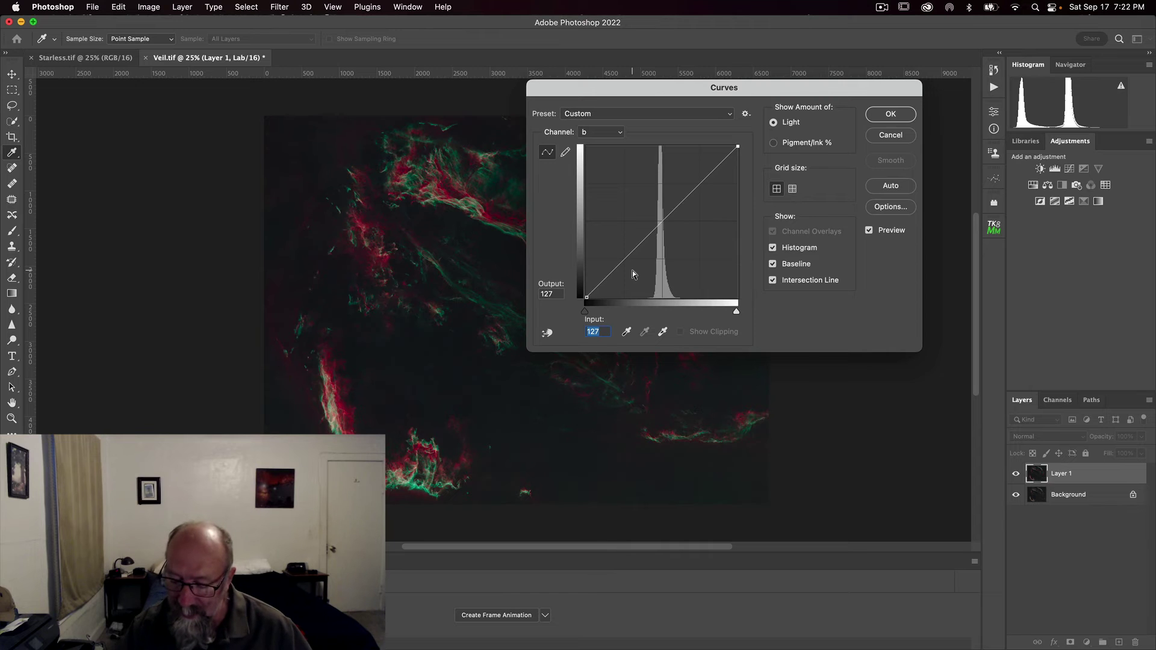
pyautogui.write('65')
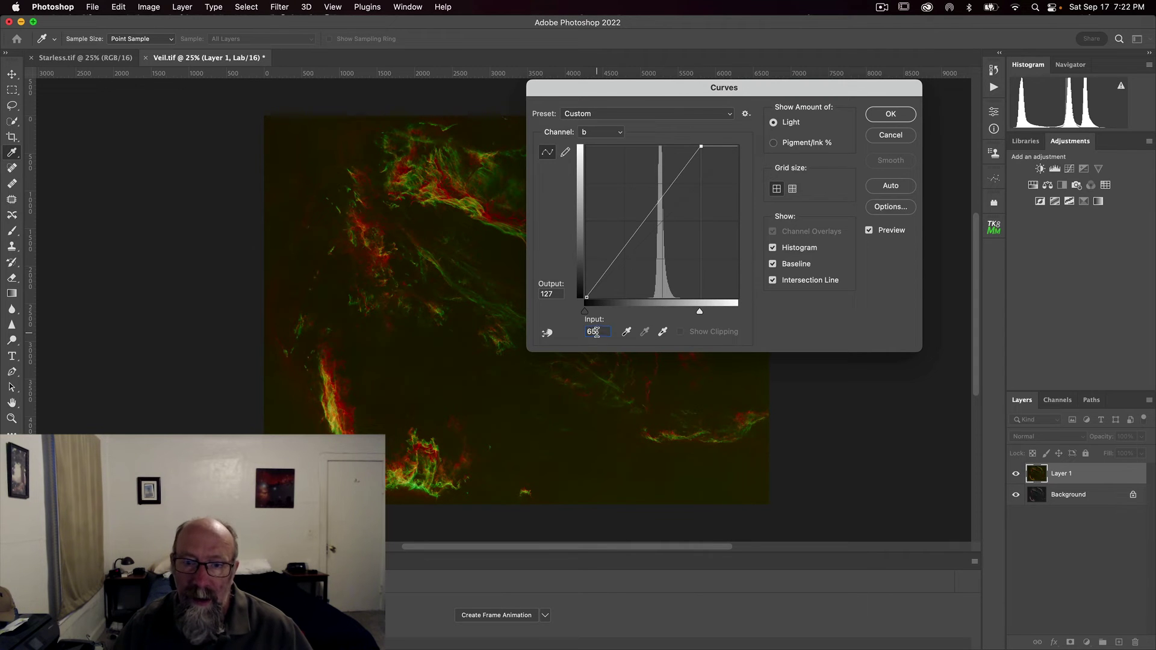
pyautogui.click(585, 313)
pyautogui.write('-65')
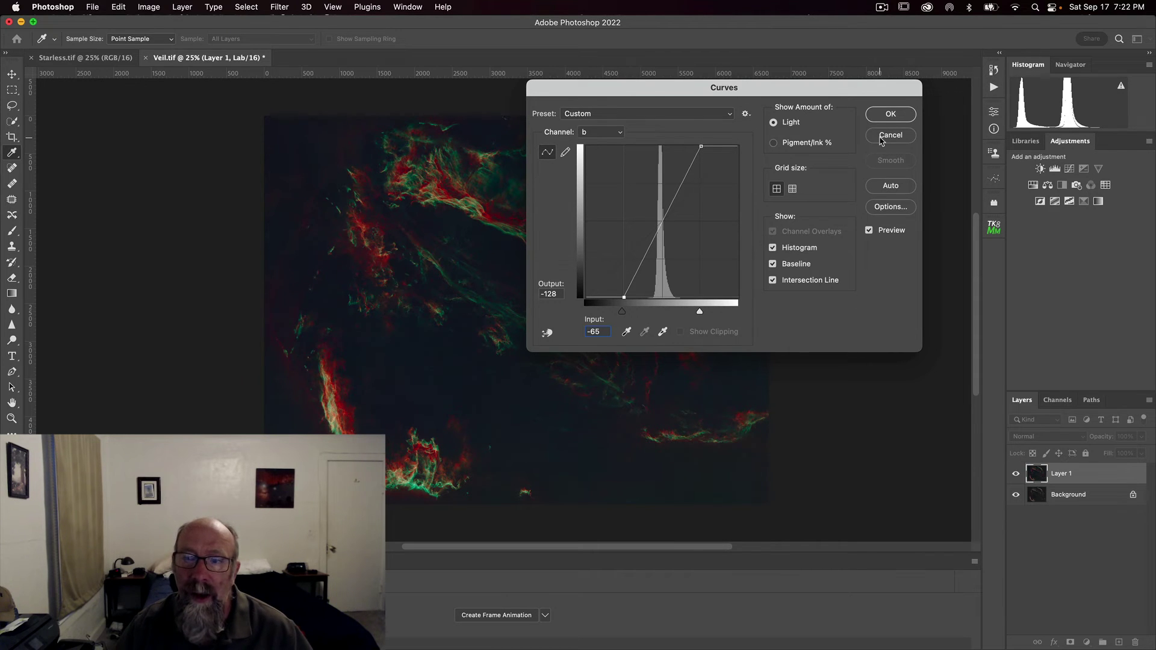
pyautogui.click(891, 114)
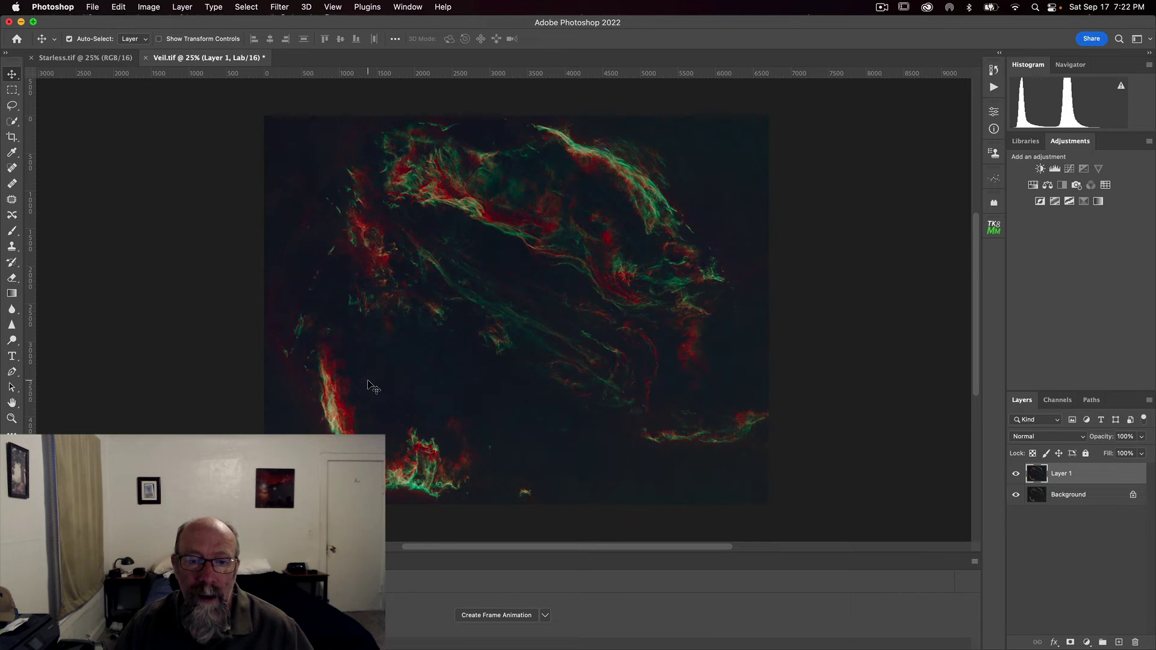
pyautogui.click(1016, 475)
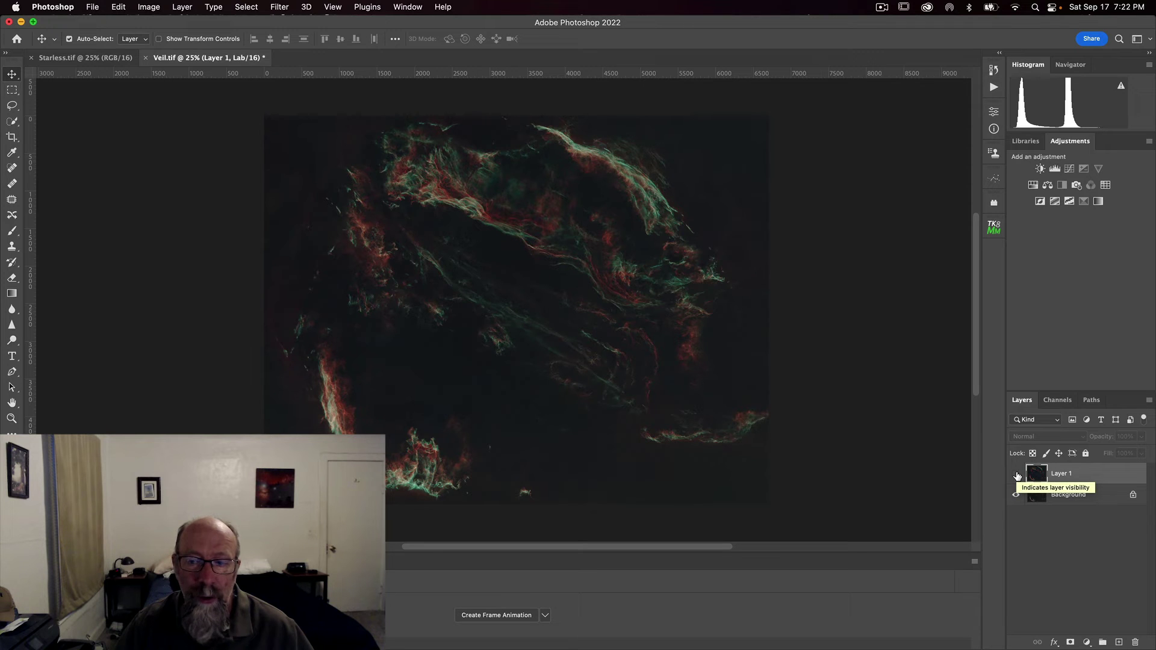
pyautogui.click(1017, 475)
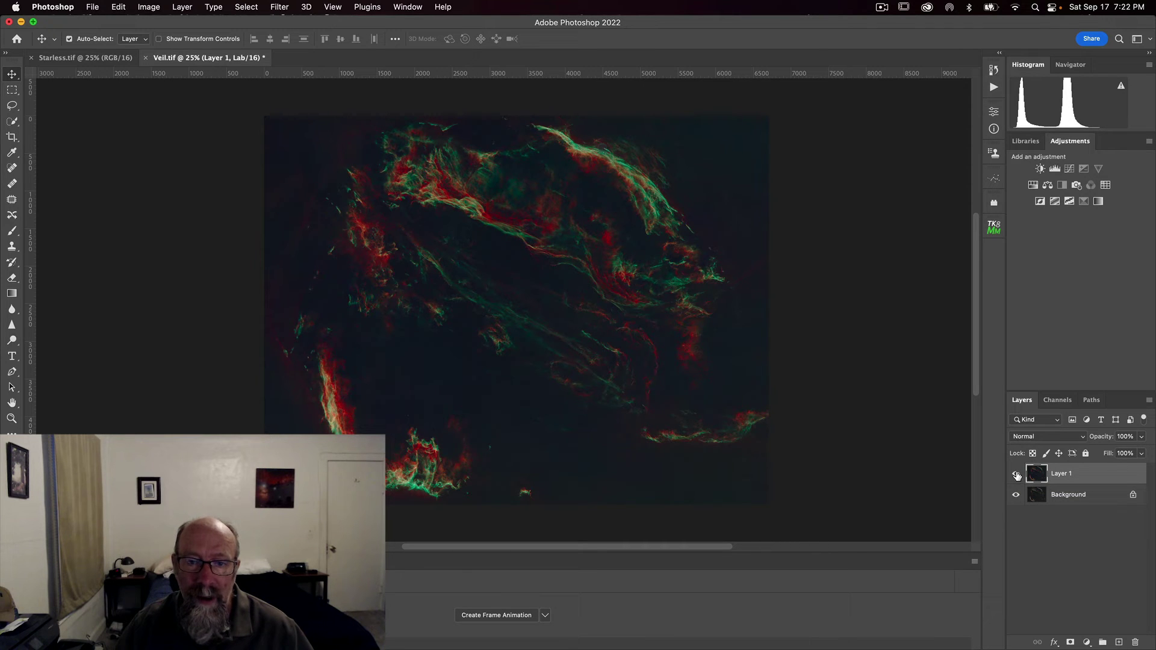
pyautogui.click(1017, 475)
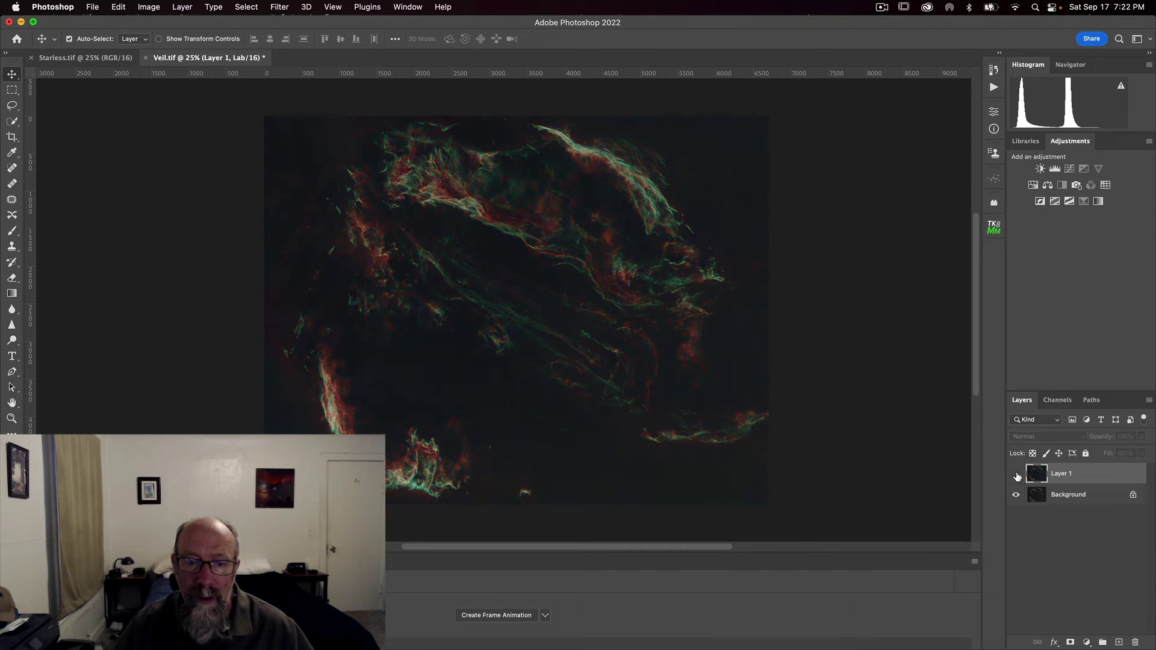
pyautogui.click(1017, 474)
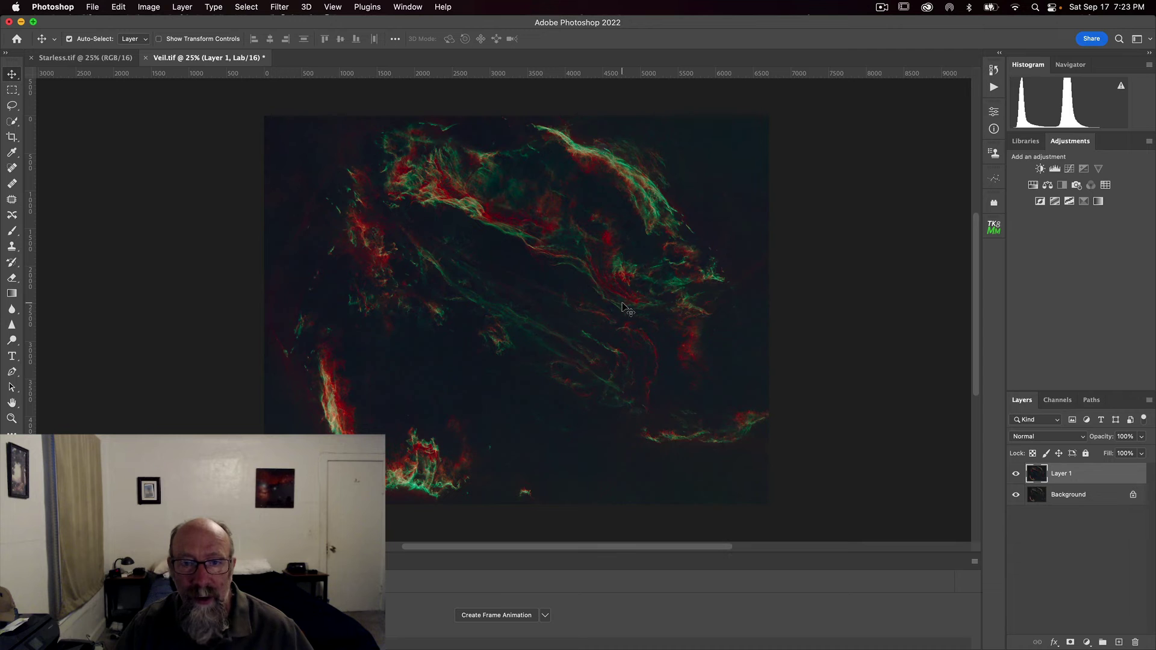
# Step: Convert Veil.tif to RGB Color unflattened and give Layer 1 an inverted black mask
pyautogui.click(148, 8)
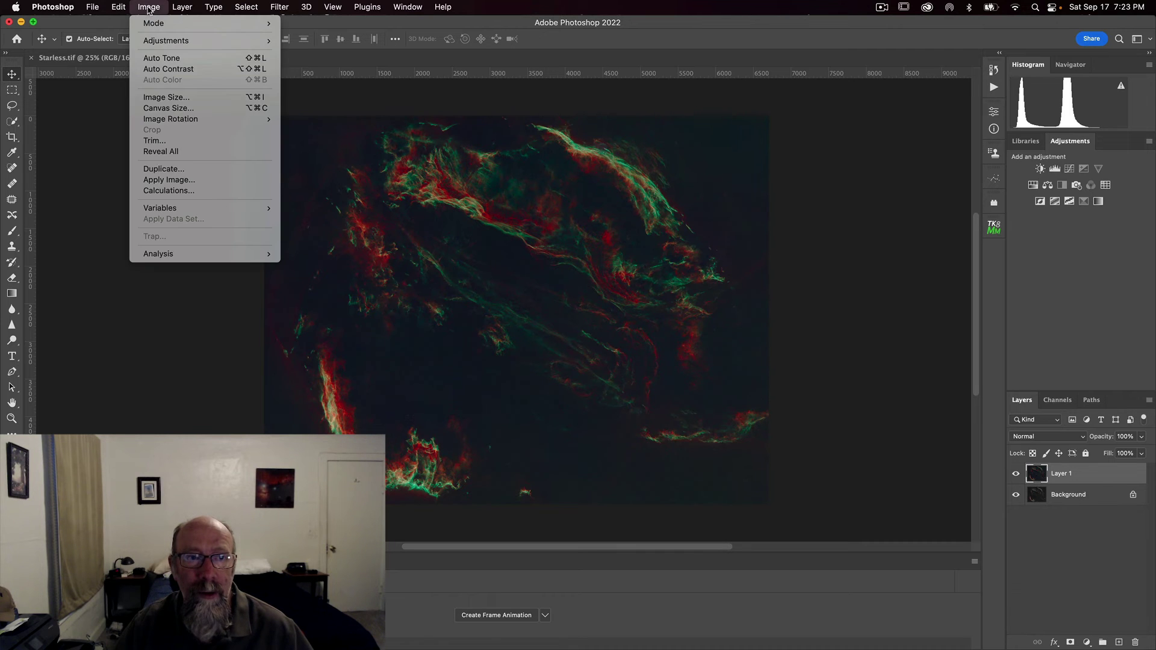
pyautogui.moveTo(151, 23)
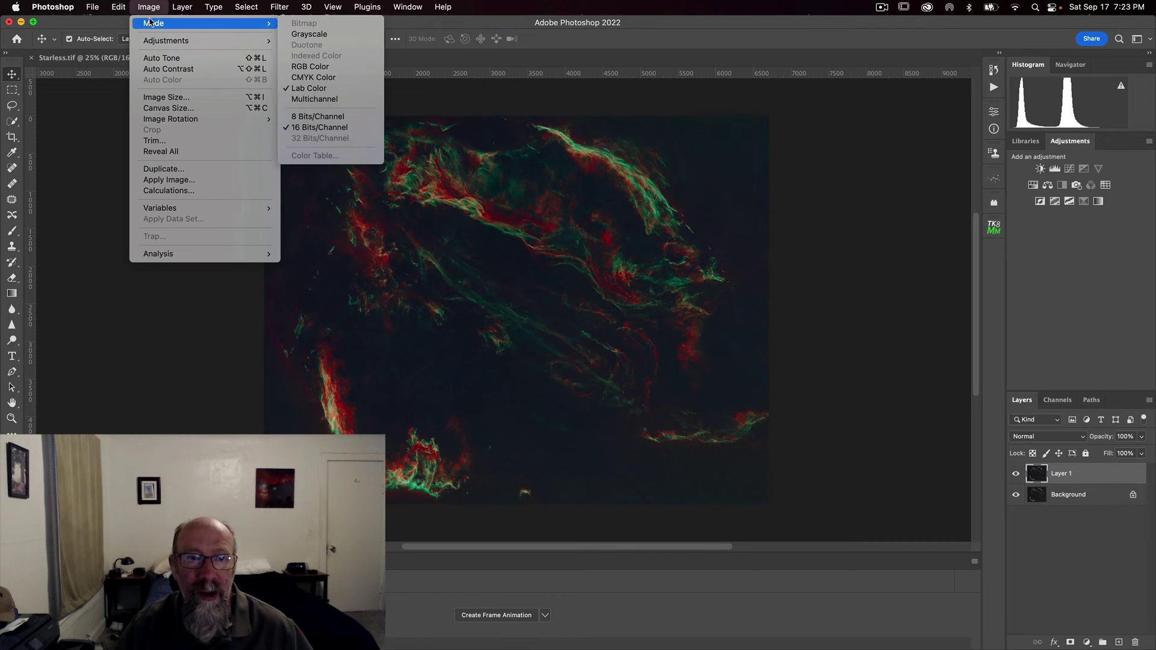
pyautogui.click(316, 67)
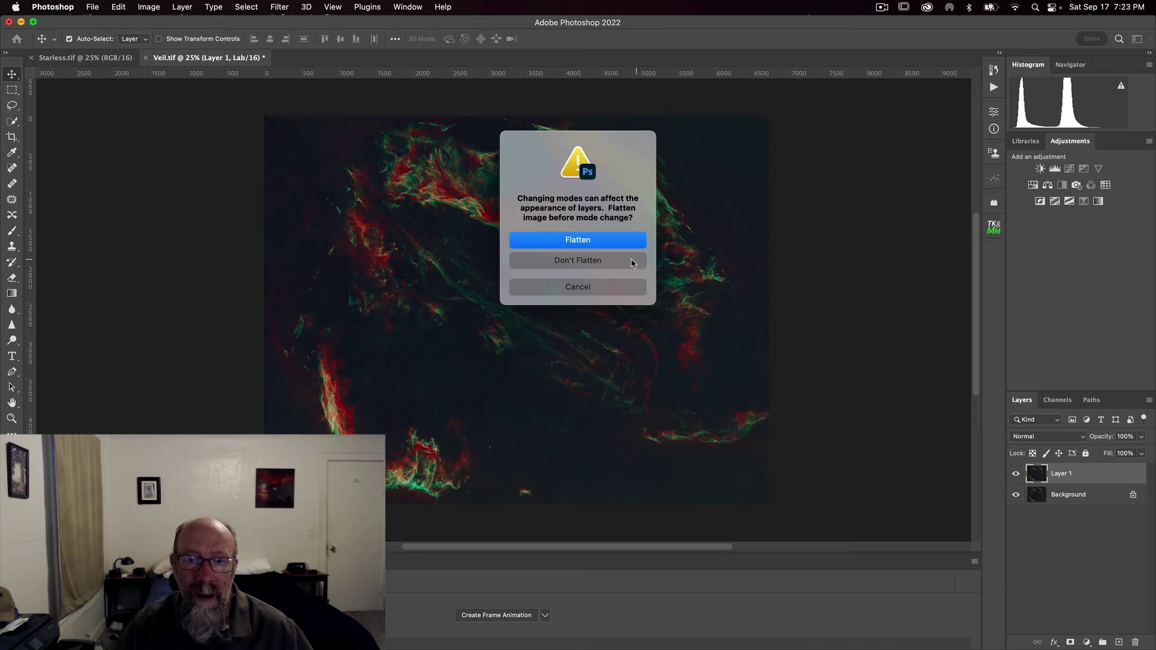
pyautogui.click(600, 262)
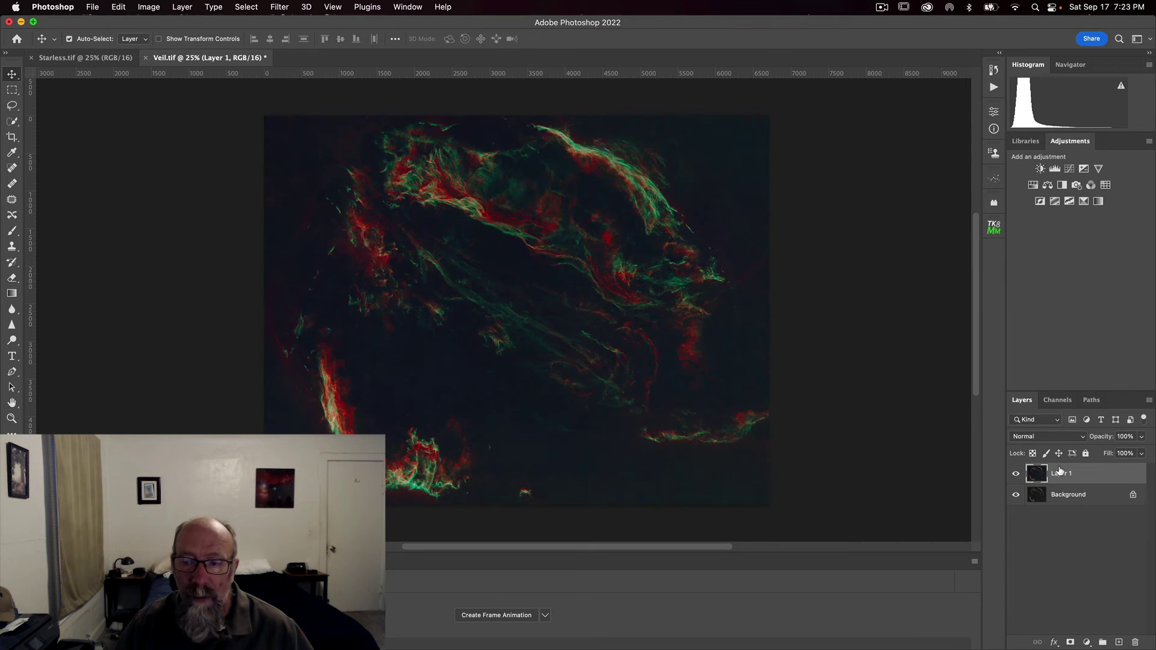
pyautogui.click(1070, 643)
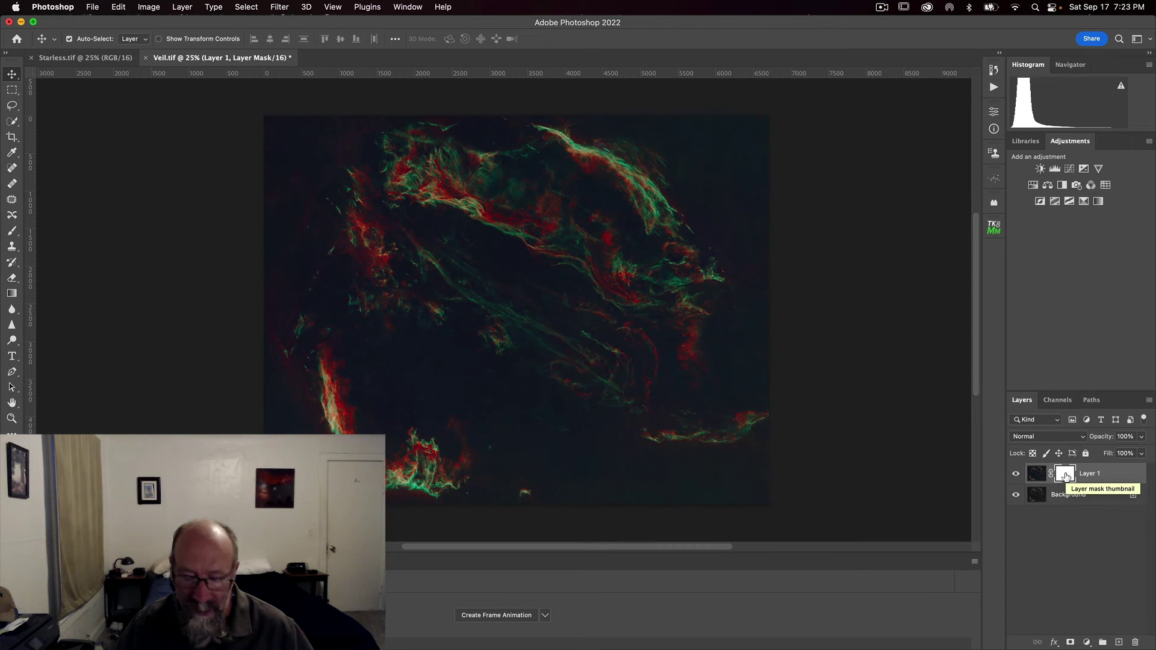
pyautogui.press('super+i')
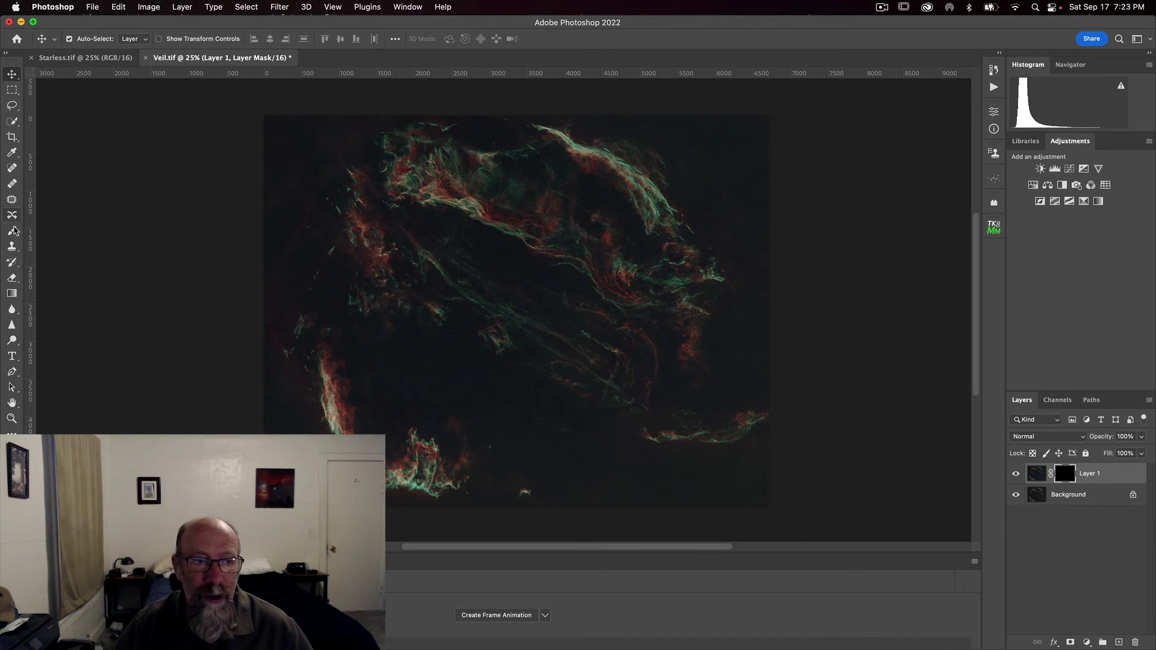
# Step: Select the Brush tool and raise its opacity to 100%
pyautogui.click(11, 235)
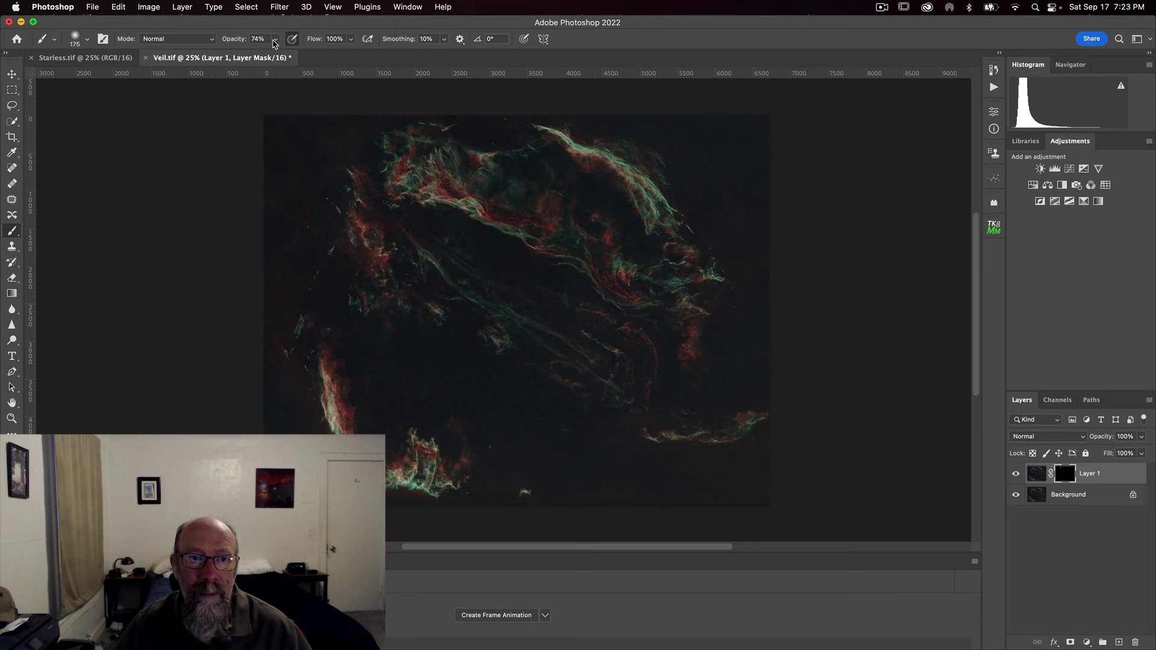
pyautogui.click(275, 40)
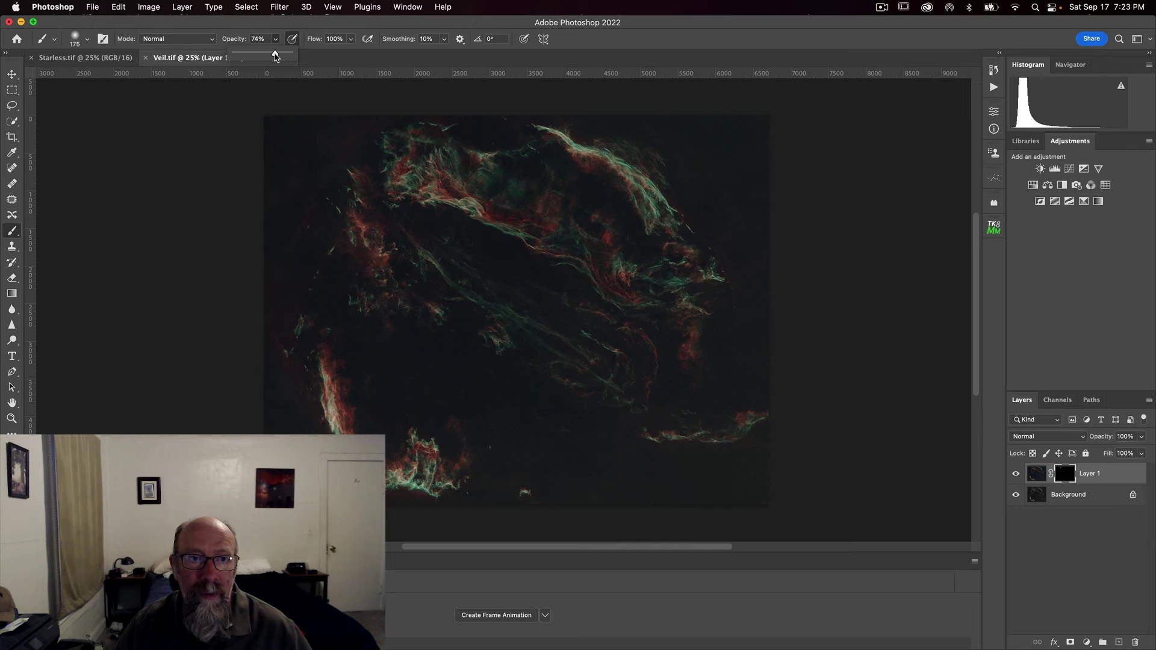
pyautogui.moveTo(275, 54); pyautogui.dragTo(291, 54)
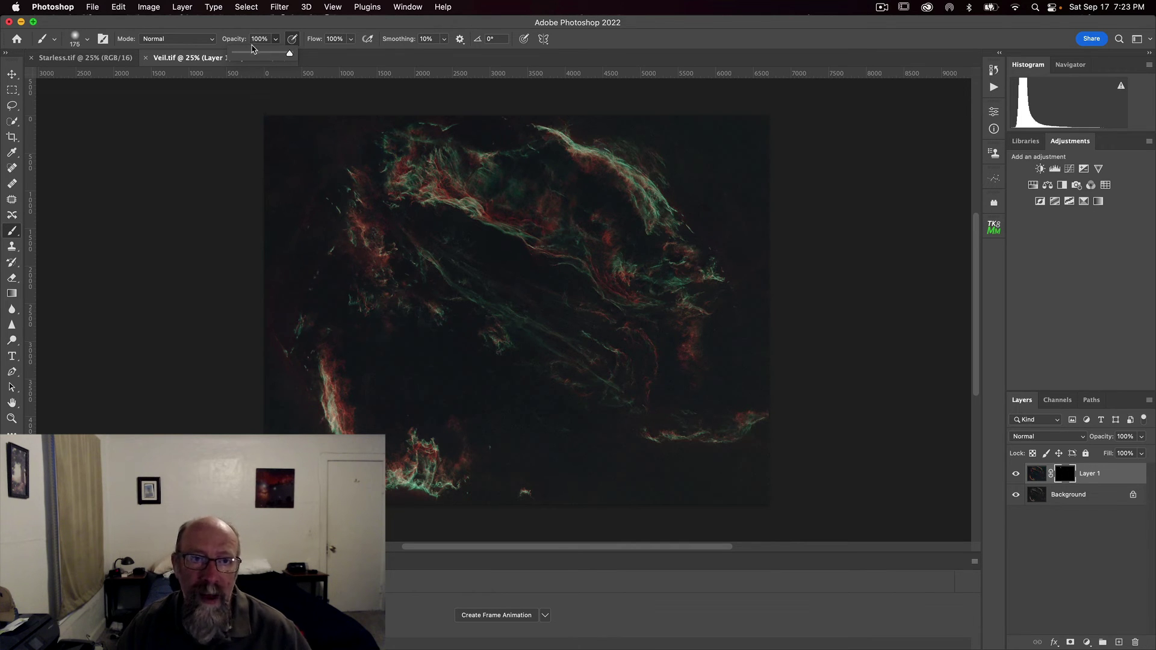
pyautogui.hscroll(2, 257, 51)
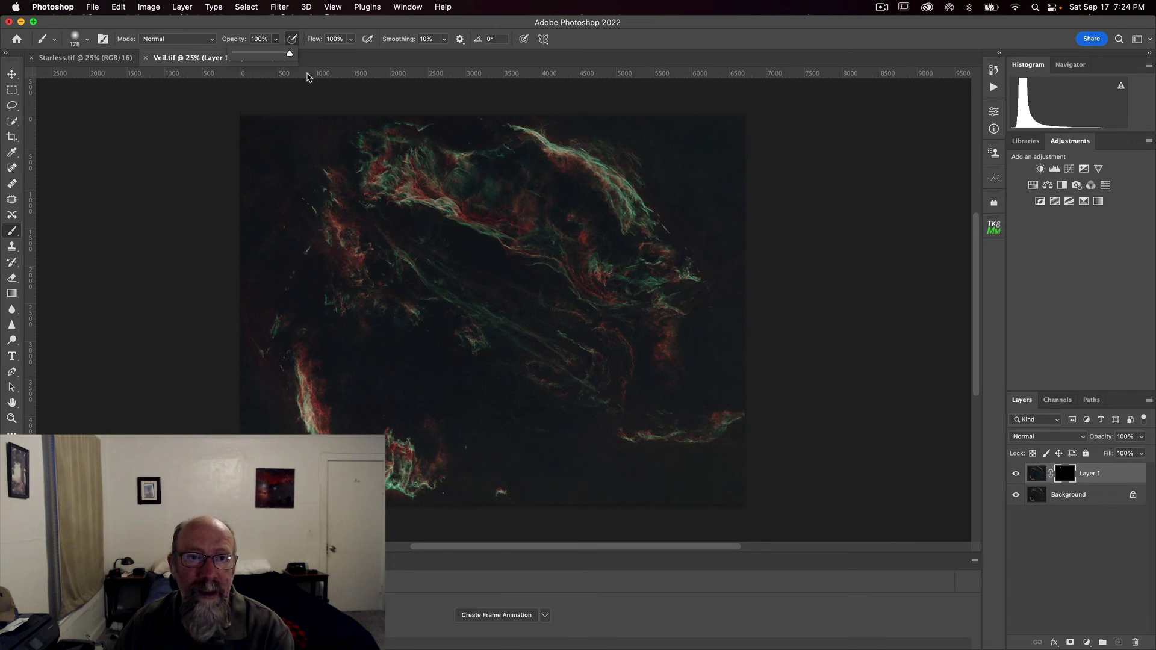
# Step: Enlarge the brush to 900 and paint white on the mask over the nebula filaments
pyautogui.press(']')
pyautogui.press(']')
pyautogui.press(']')
pyautogui.press(']')
pyautogui.press(']')
pyautogui.press(']')
pyautogui.press(']')
pyautogui.press(']')
pyautogui.press(']')
pyautogui.press(']')
pyautogui.press(']')
pyautogui.press(']')
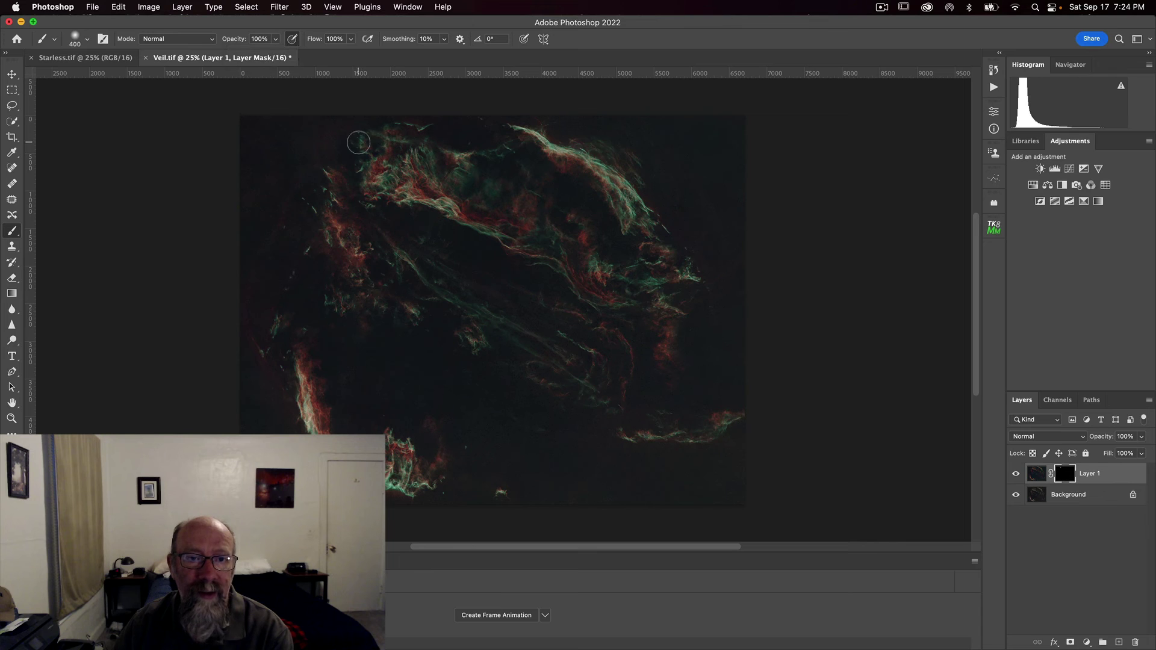
pyautogui.press(']')
pyautogui.press(']')
pyautogui.press(']')
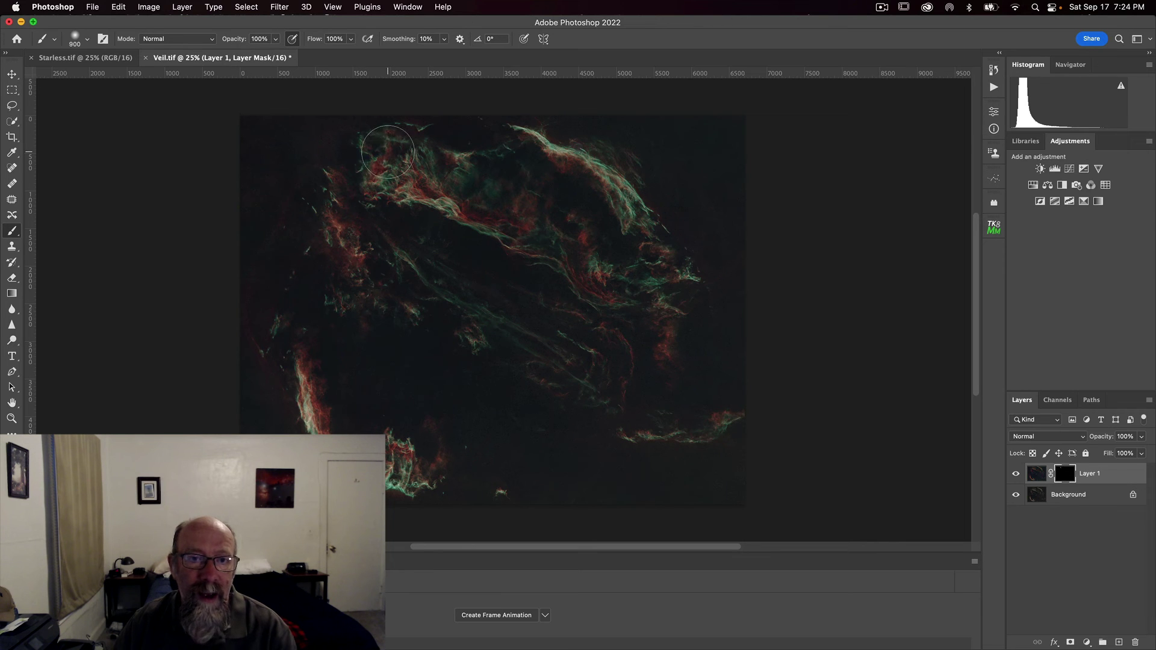
pyautogui.moveTo(382, 151)
pyautogui.mouseDown()
pyautogui.moveTo(421, 175)
pyautogui.moveTo(394, 182)
pyautogui.moveTo(509, 223)
pyautogui.moveTo(620, 285)
pyautogui.moveTo(578, 268)
pyautogui.moveTo(559, 225)
pyautogui.moveTo(459, 180)
pyautogui.moveTo(556, 136)
pyautogui.moveTo(611, 194)
pyautogui.moveTo(640, 267)
pyautogui.moveTo(663, 275)
pyautogui.moveTo(649, 455)
pyautogui.moveTo(749, 463)
pyautogui.moveTo(748, 432)
pyautogui.moveTo(724, 419)
pyautogui.mouseUp()
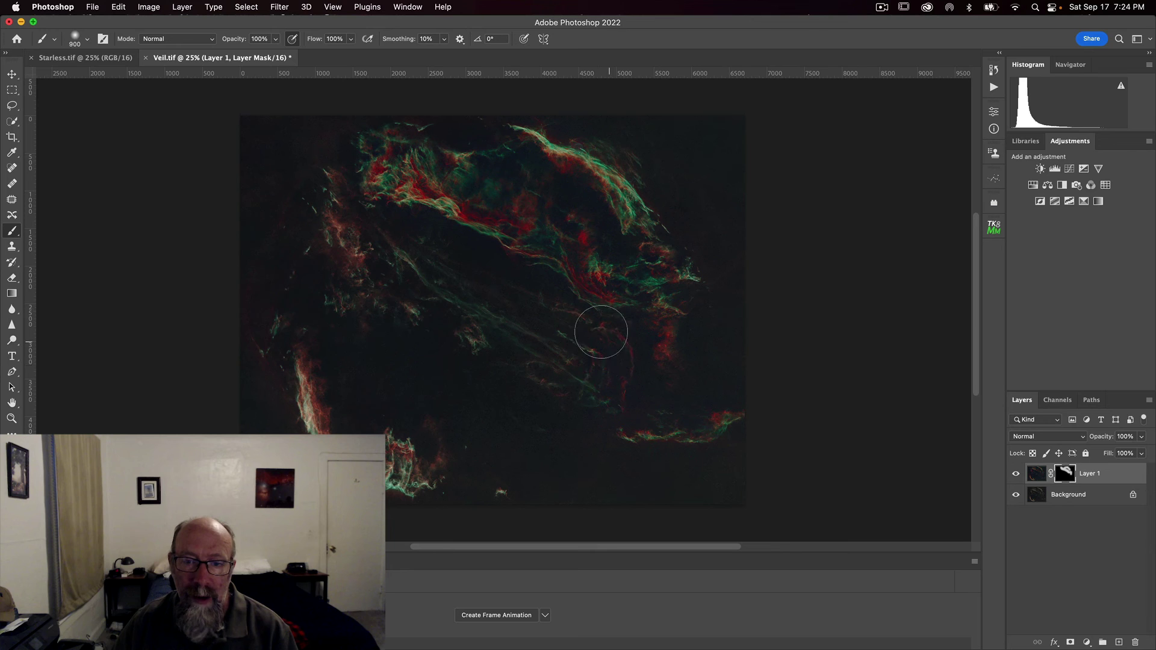
pyautogui.moveTo(564, 319)
pyautogui.mouseDown()
pyautogui.moveTo(567, 373)
pyautogui.moveTo(360, 251)
pyautogui.moveTo(326, 185)
pyautogui.moveTo(342, 277)
pyautogui.moveTo(382, 297)
pyautogui.moveTo(358, 280)
pyautogui.moveTo(314, 282)
pyautogui.moveTo(304, 267)
pyautogui.moveTo(298, 345)
pyautogui.moveTo(316, 423)
pyautogui.moveTo(326, 445)
pyautogui.moveTo(422, 457)
pyautogui.mouseUp()
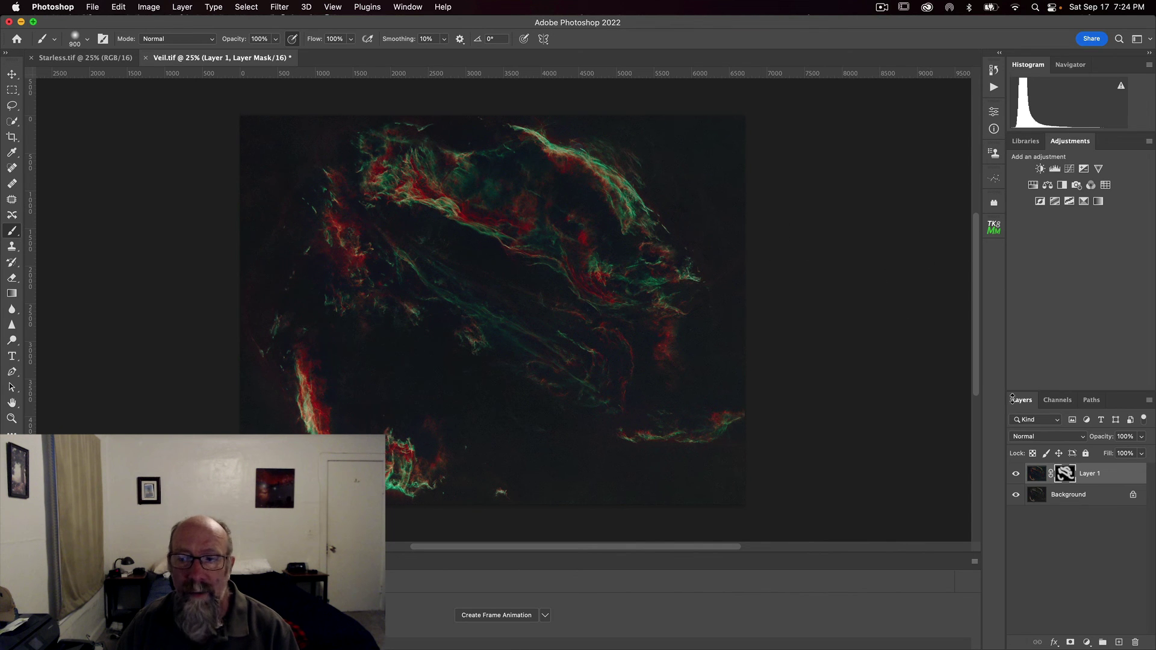
# Step: Toggle Layer 1 on and off to compare, then switch to Starless.tif
pyautogui.click(1015, 475)
pyautogui.click(1015, 475)
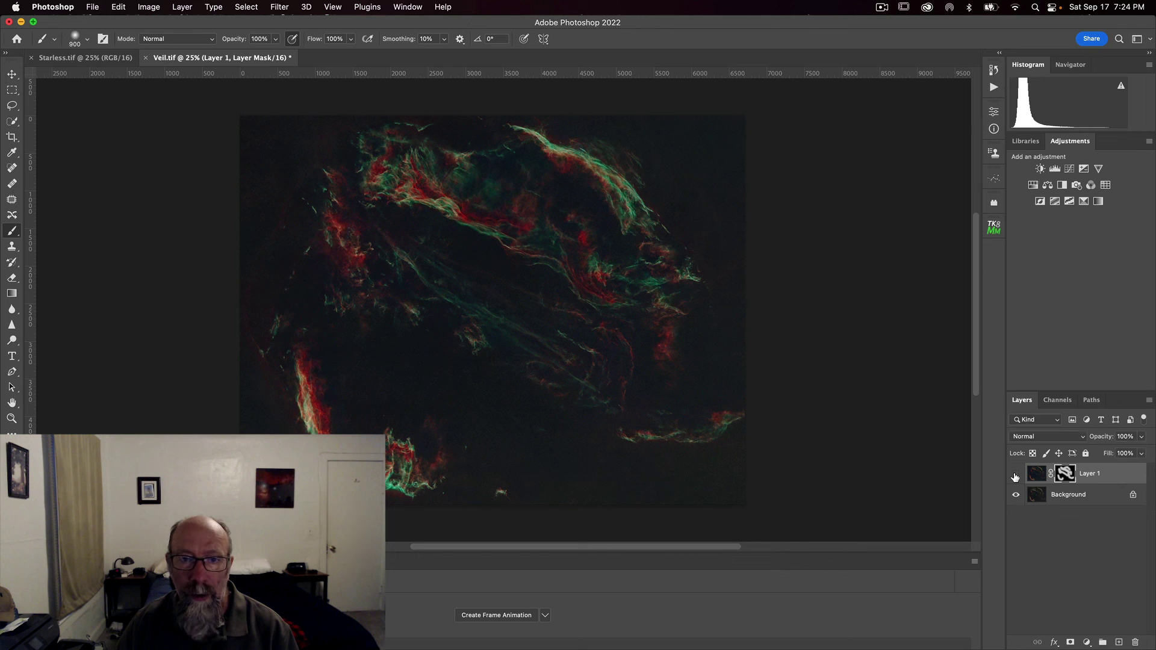
pyautogui.click(1015, 475)
pyautogui.click(1016, 475)
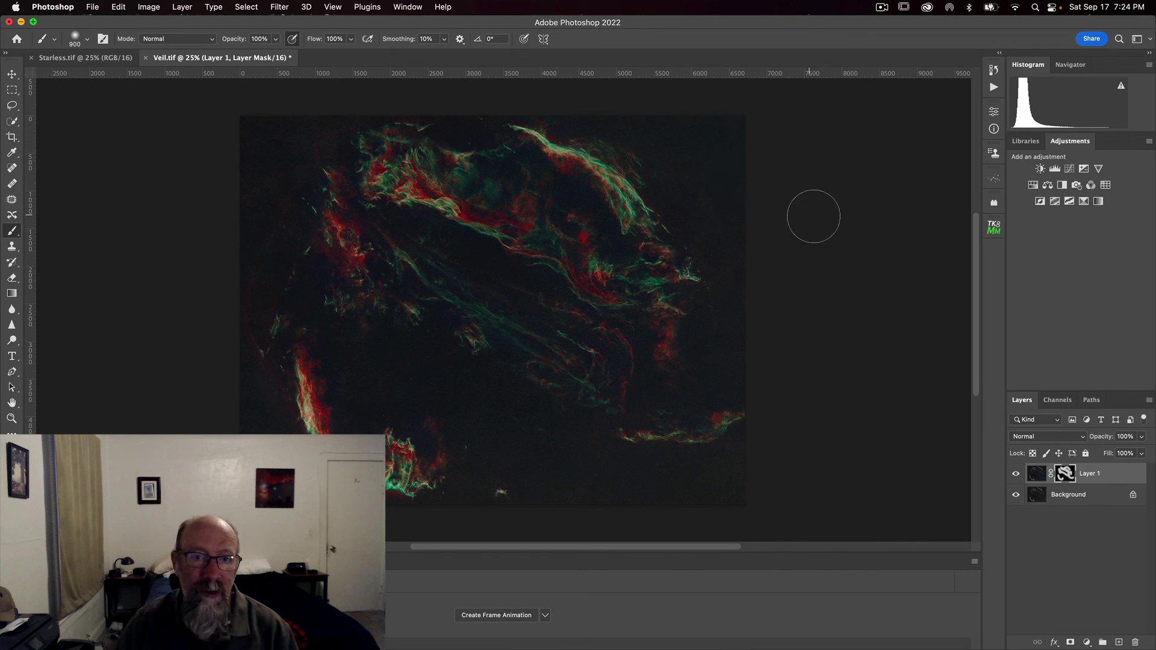
pyautogui.click(84, 58)
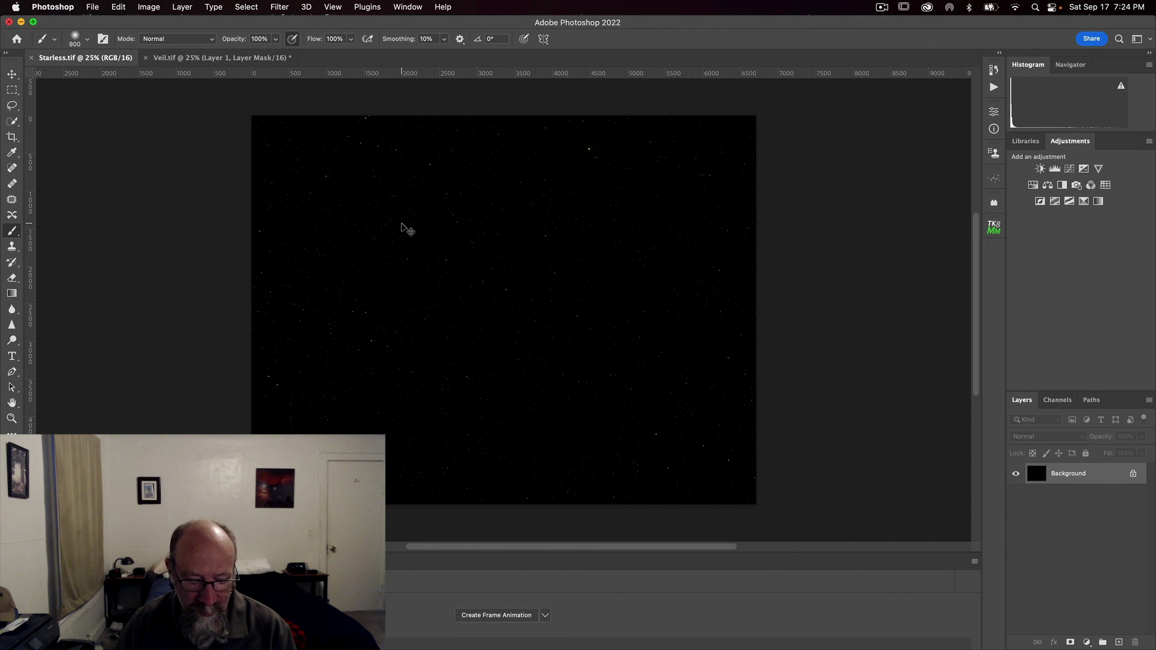
# Step: Paste the full Starless star field into Veil.tif as a new Layer 2 above Layer 1
pyautogui.press('super+a')
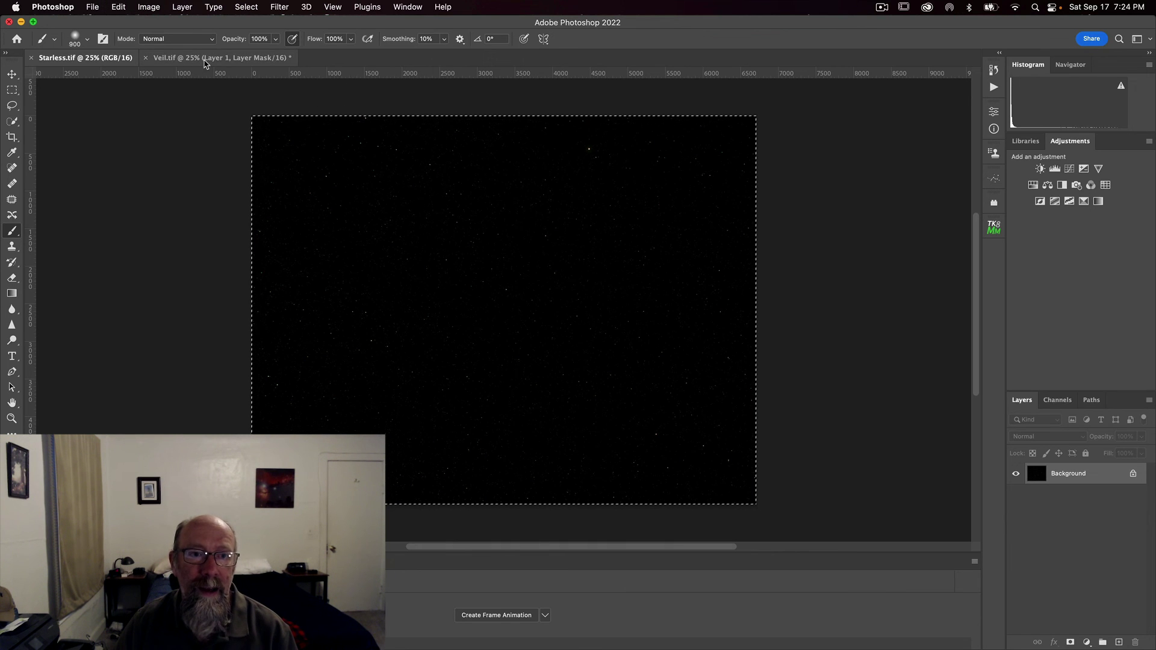
pyautogui.click(206, 59)
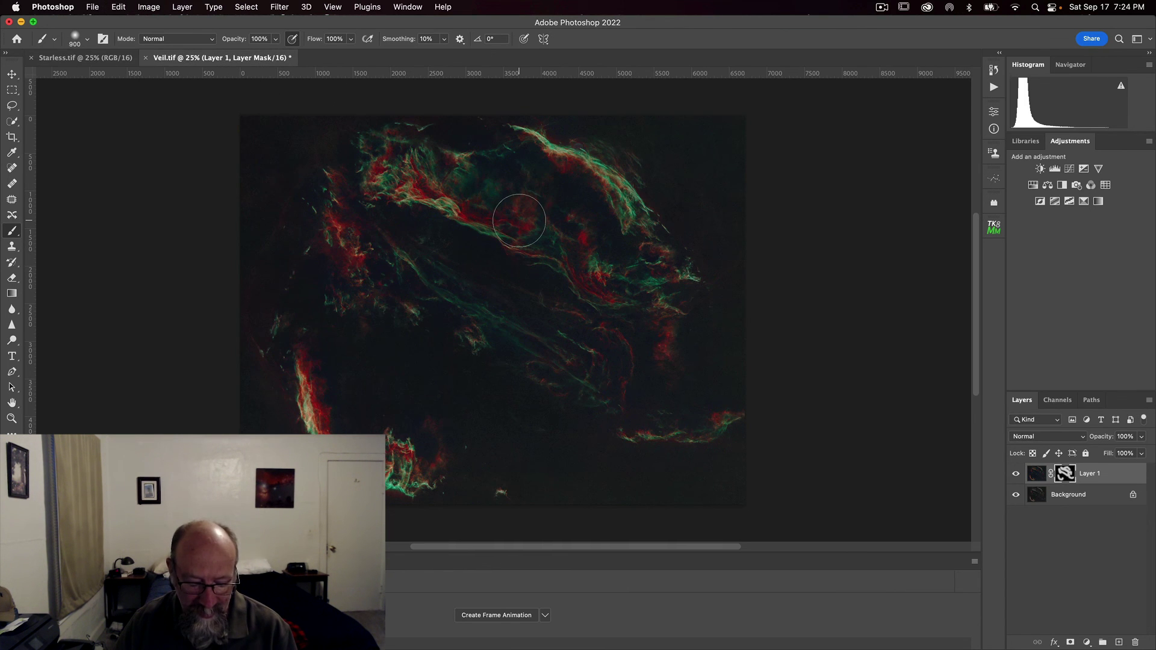
pyautogui.press('super+v')
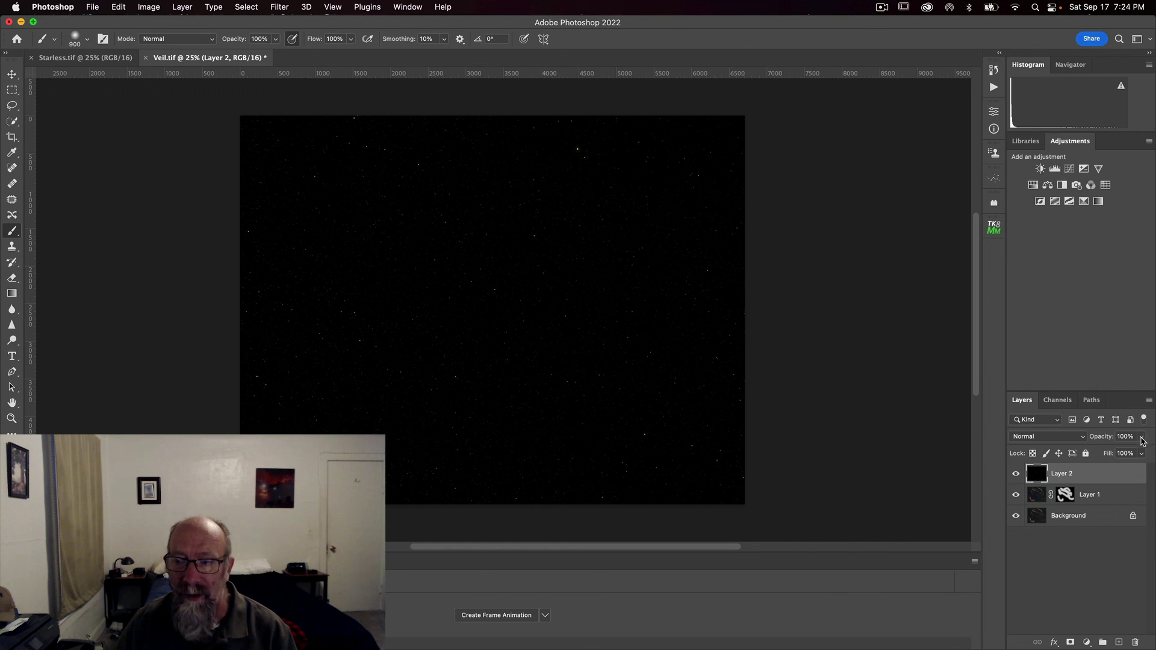
# Step: Drop Layer 2's opacity to 0% in the Layers panel
pyautogui.click(1144, 441)
pyautogui.moveTo(1143, 451); pyautogui.dragTo(1087, 458)
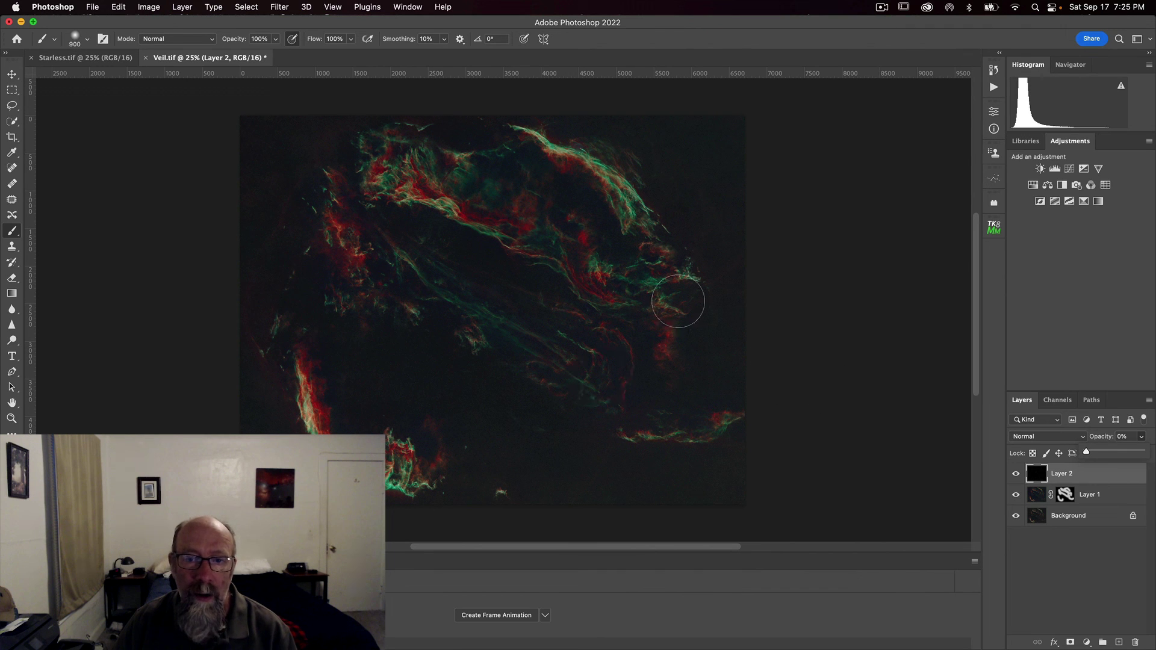